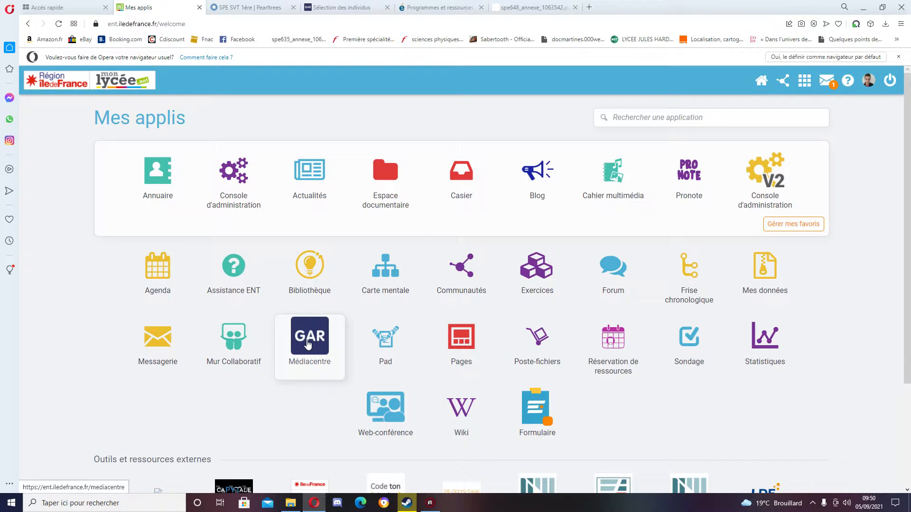
- Open Pearltrees from the Médiacentre and go to the Partie BIOLOGIE collection inside SPE SVT 1ére
click(312, 348)
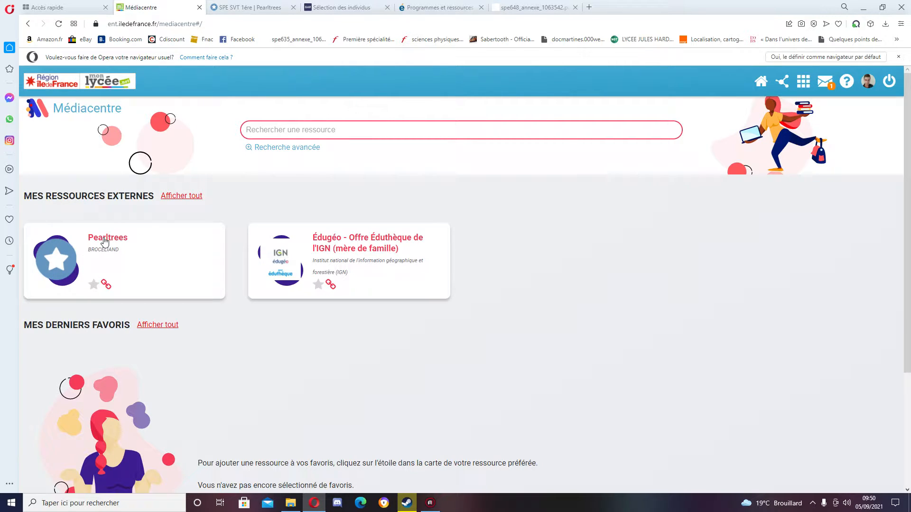
click(105, 241)
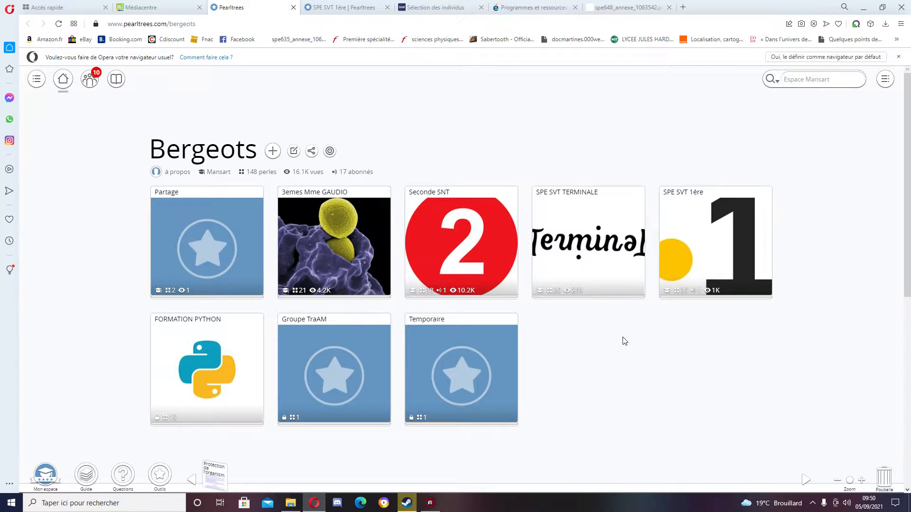
click(707, 222)
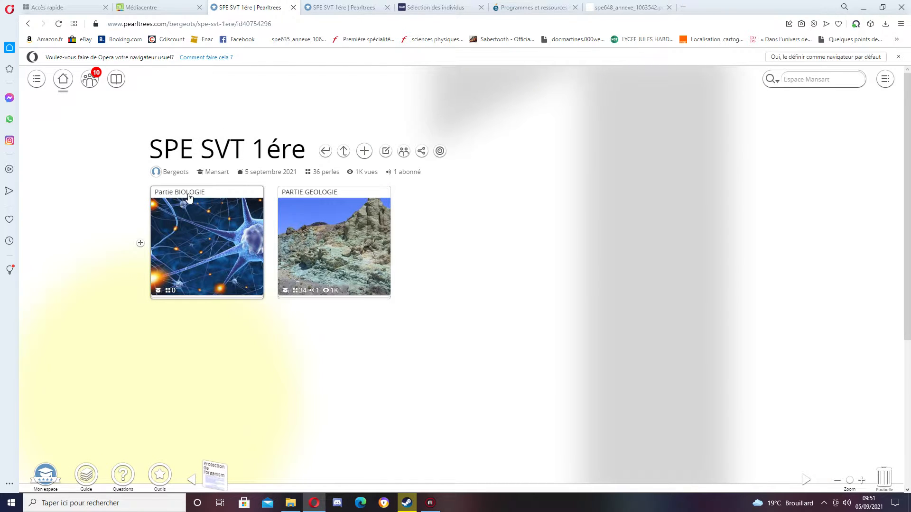
click(200, 241)
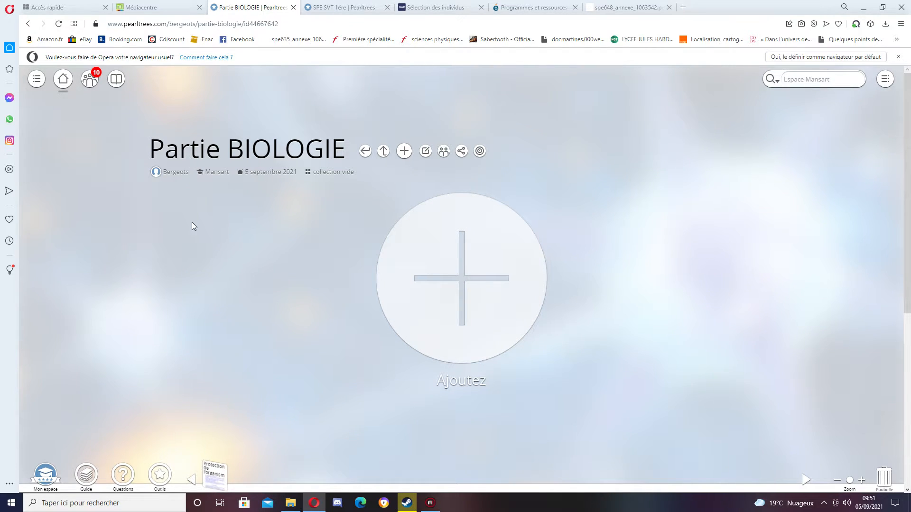
- Add a collection titled "TRANSMISSION,VARIATION ET EXPRESSION DU PATRIMOINE GENETIQUE" to Partie BIOLOGIE
click(475, 298)
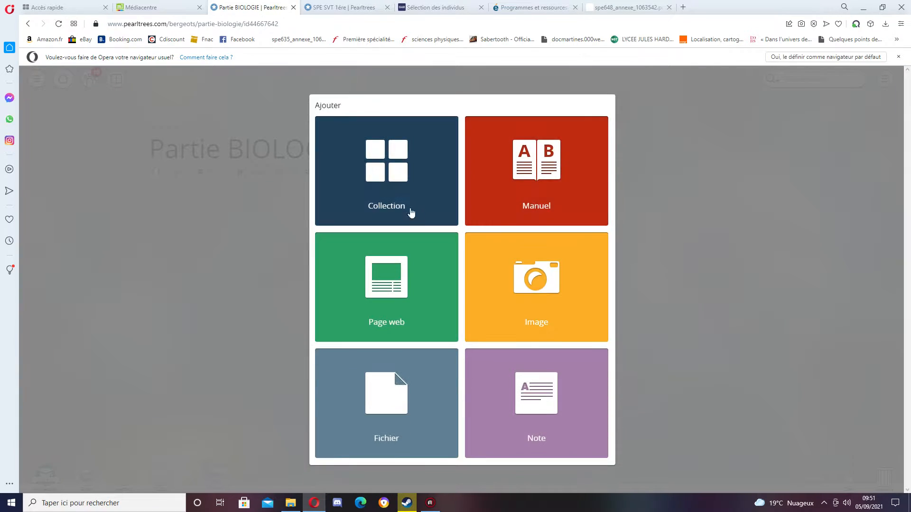
click(392, 187)
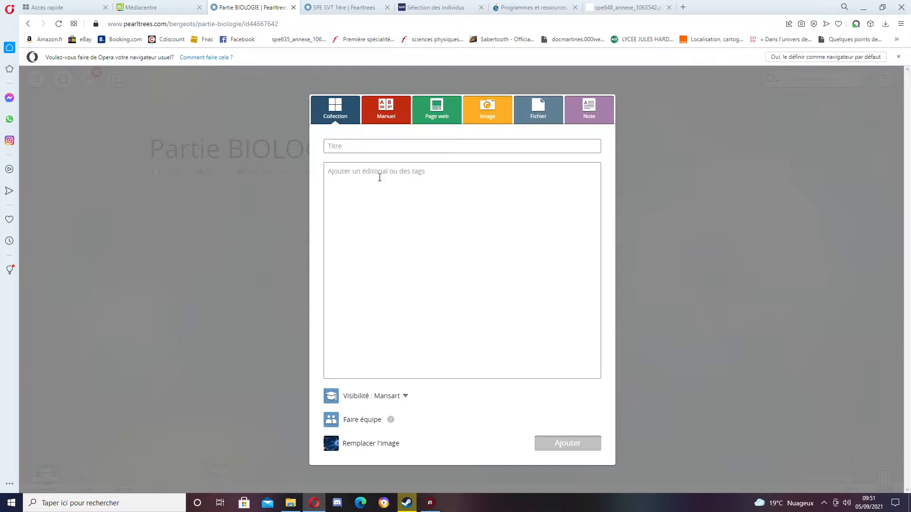
click(347, 145)
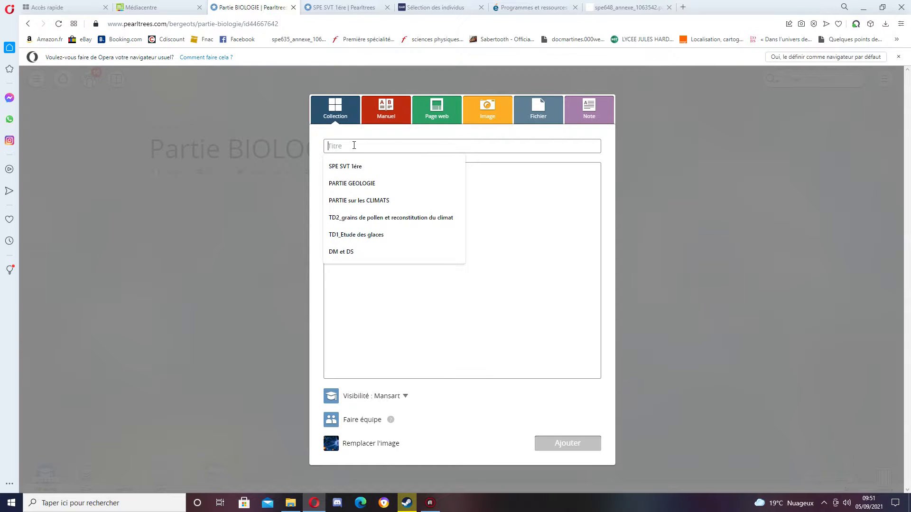
text(TRANSMISSIO)
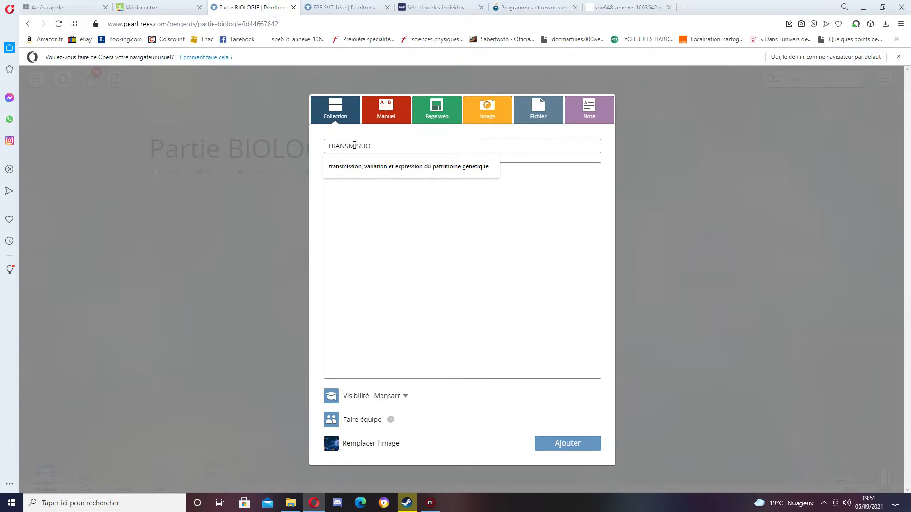
text(N,VARIATION ET EXPRESSION DU PATRIMO)
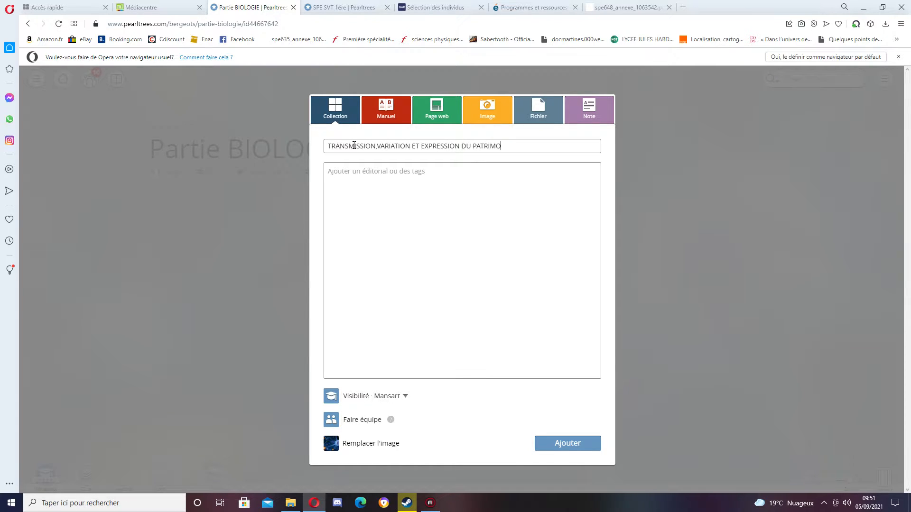
text(NE GENETIQUE)
click(568, 444)
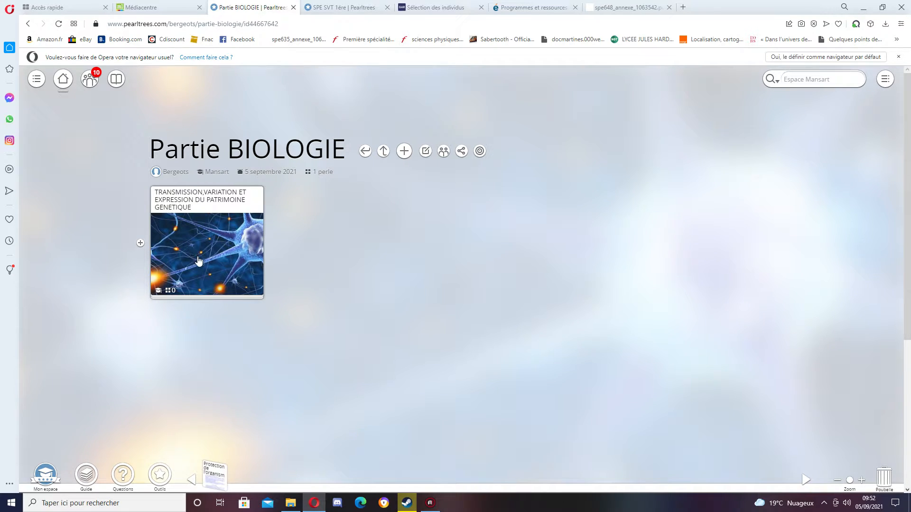
- Open the new genetics collection and search the web for "mitose" pictures to customize its image
click(199, 241)
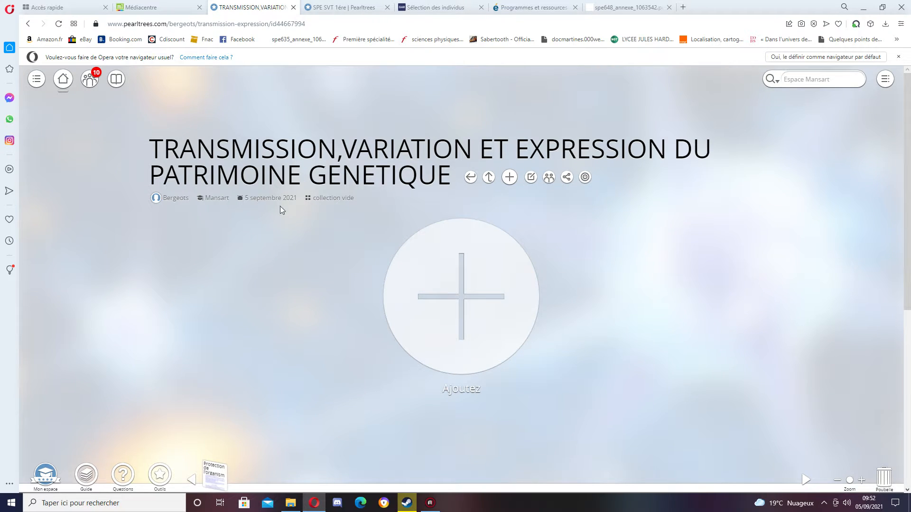
click(532, 179)
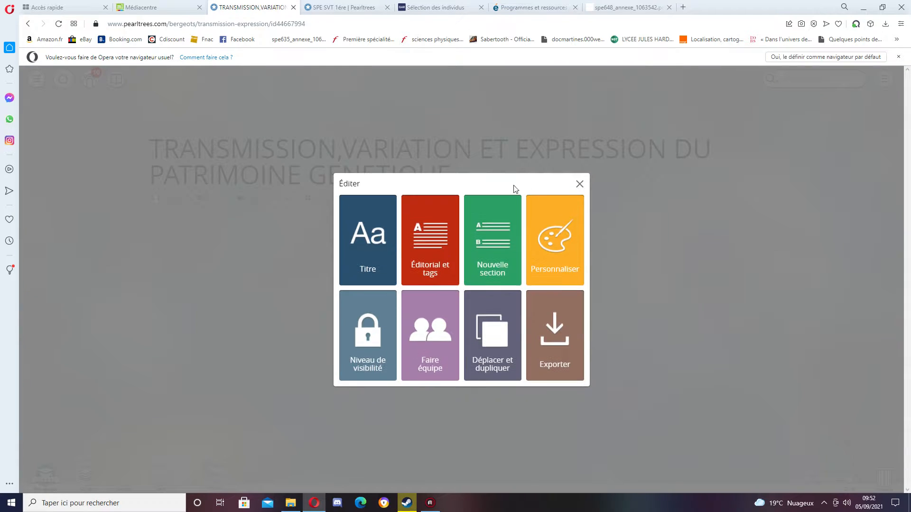
click(556, 244)
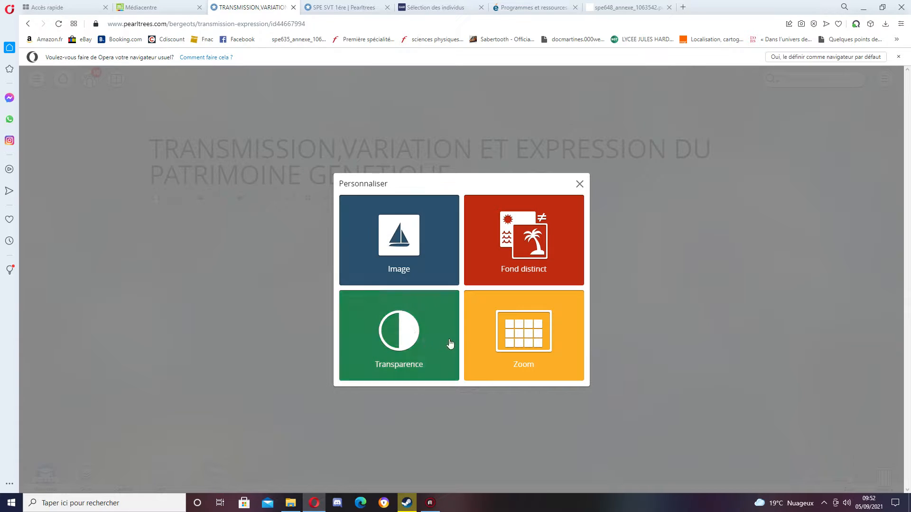
click(407, 249)
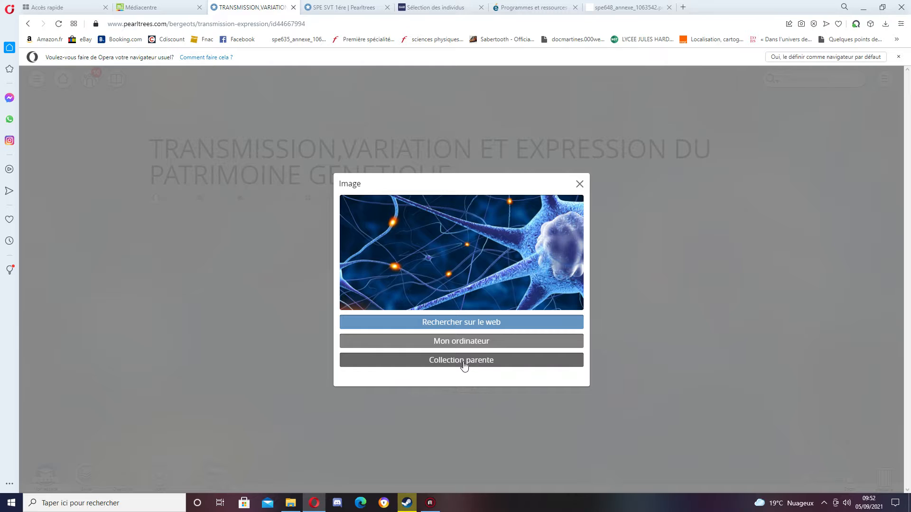
click(458, 326)
click(368, 201)
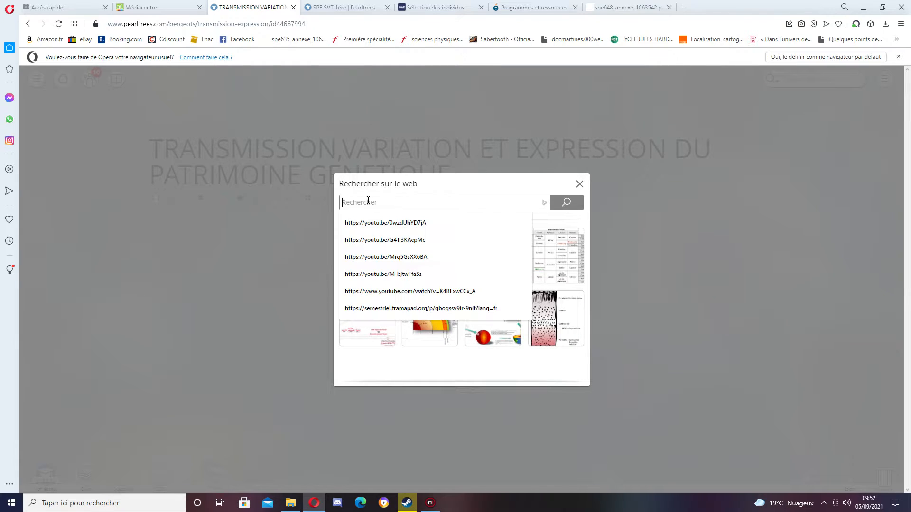
text(mitose)
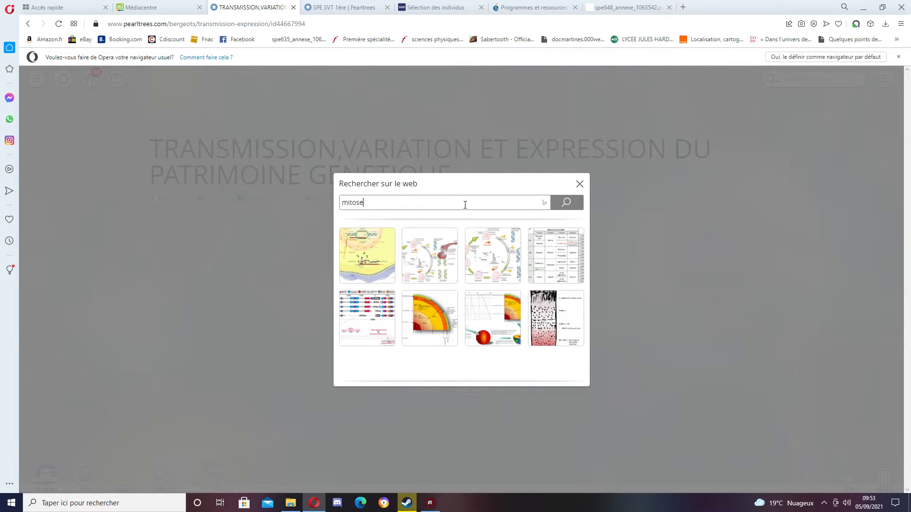
click(567, 204)
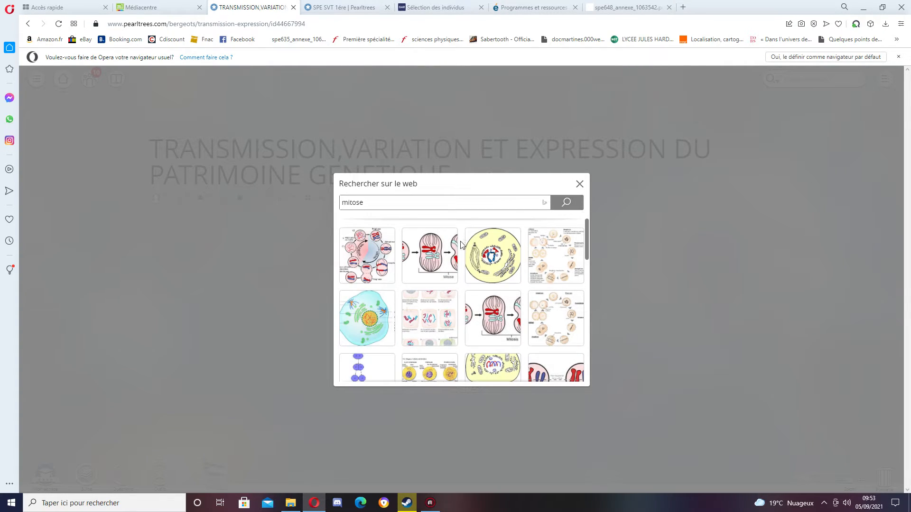
- Set the dark picture of dividing blue cells as the collection's image and return to Partie BIOLOGIE
scroll(412, 285, down, 5)
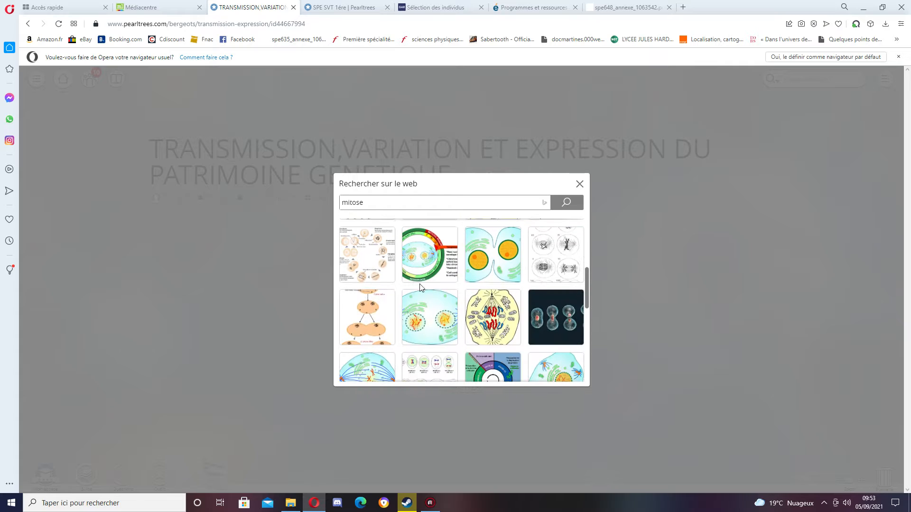
click(551, 313)
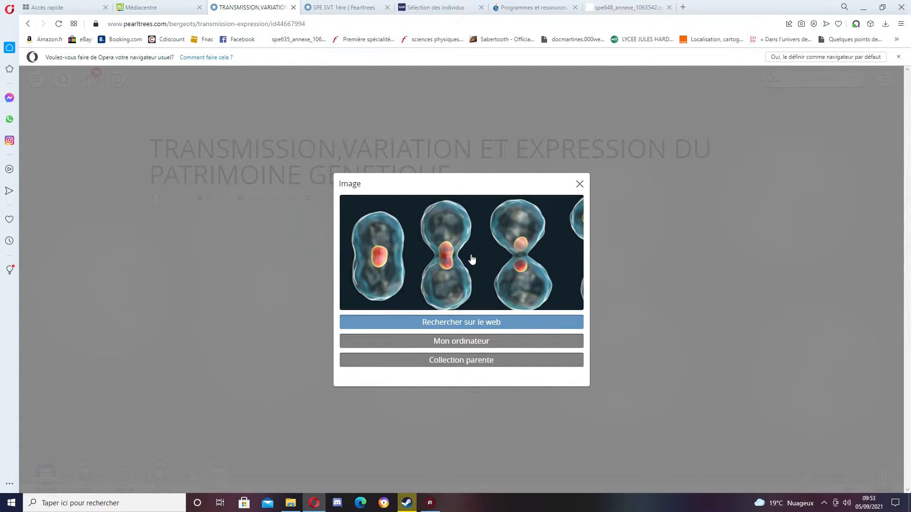
click(580, 184)
click(579, 185)
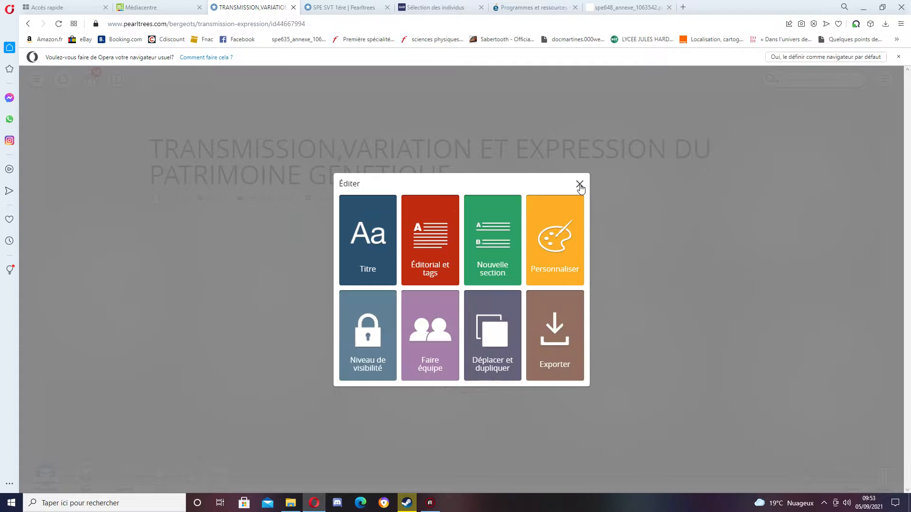
click(580, 185)
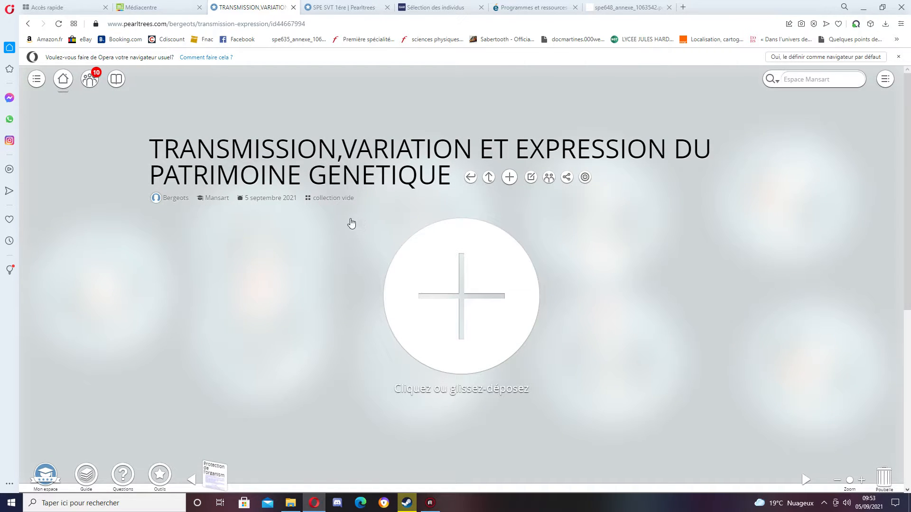
click(489, 179)
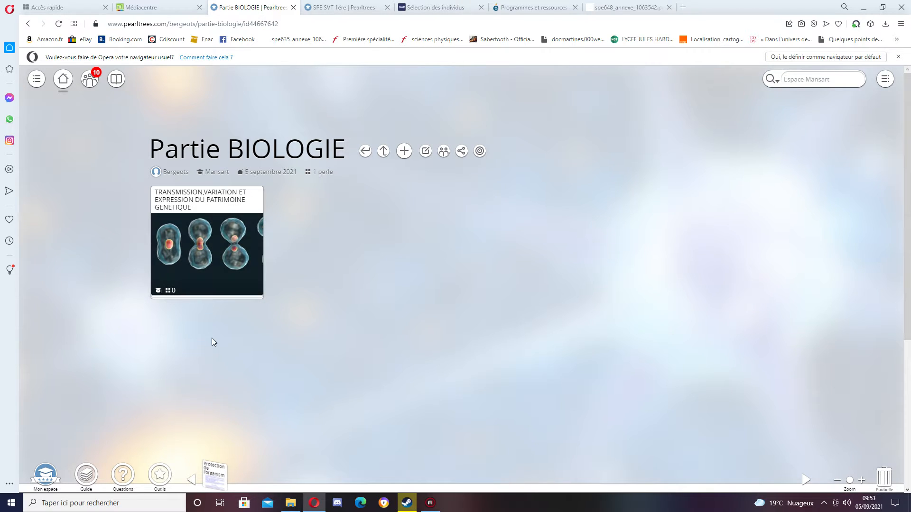
- Reopen the genetics collection and add a new section named COURS
click(205, 245)
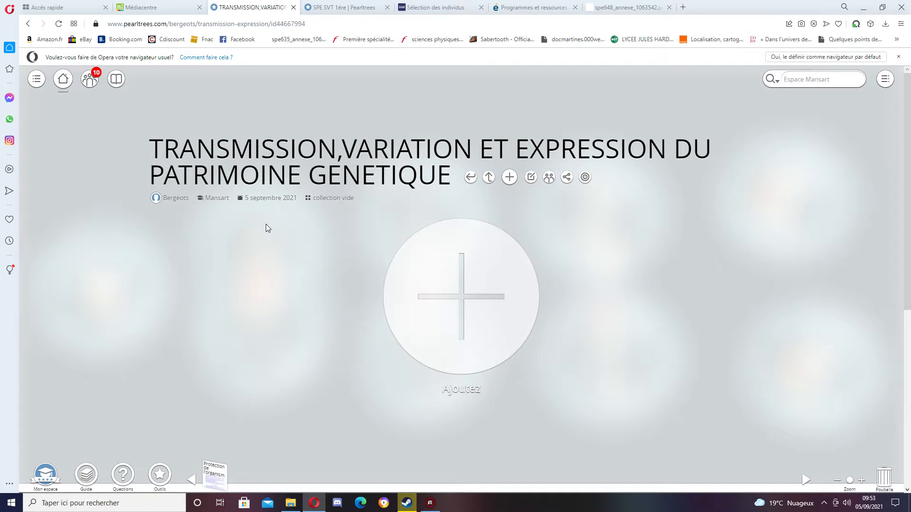
click(532, 180)
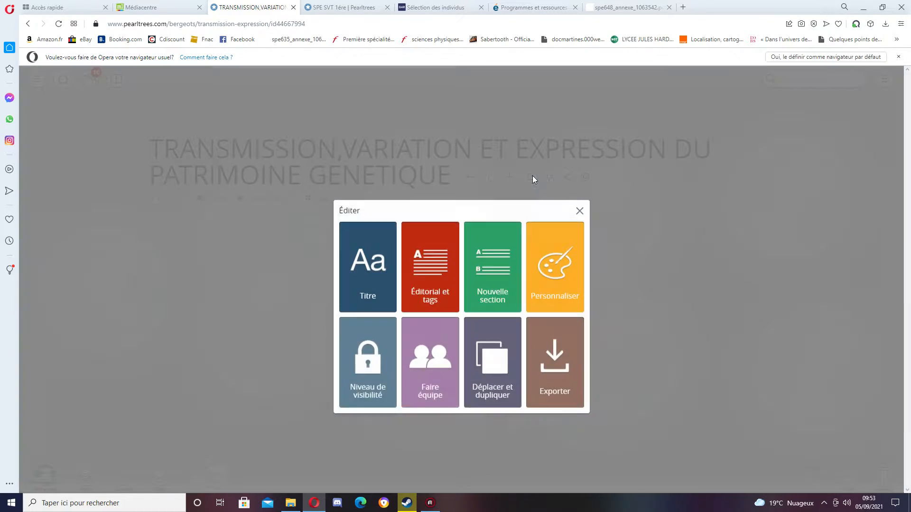
click(494, 237)
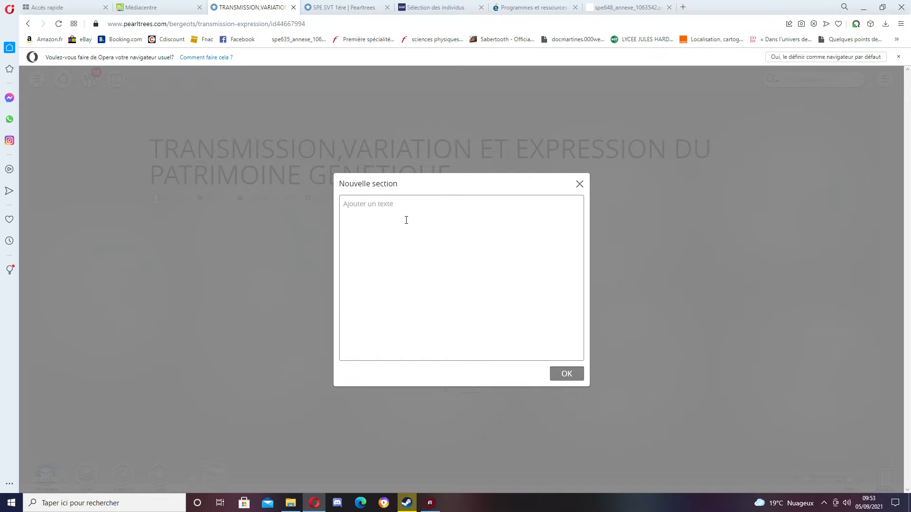
text(COURS)
click(566, 374)
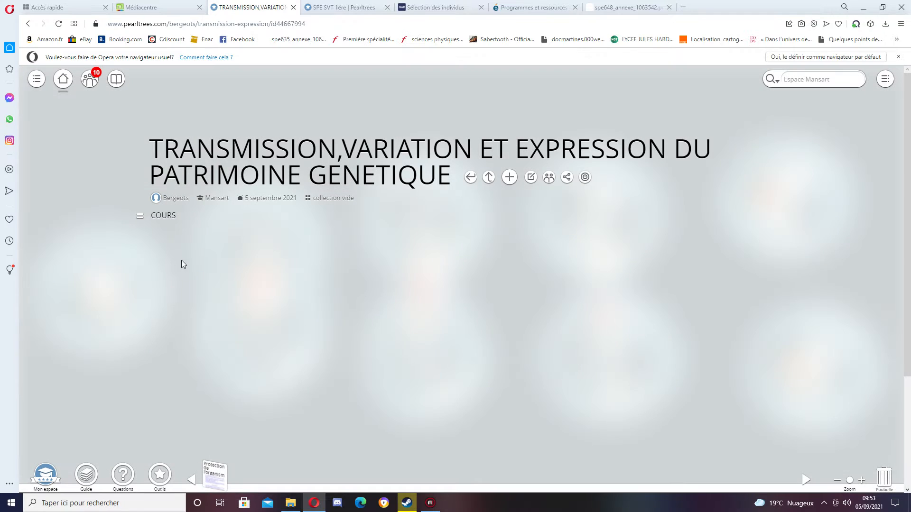
- Add a section named ACTIVITES and move it below the COURS section
click(532, 179)
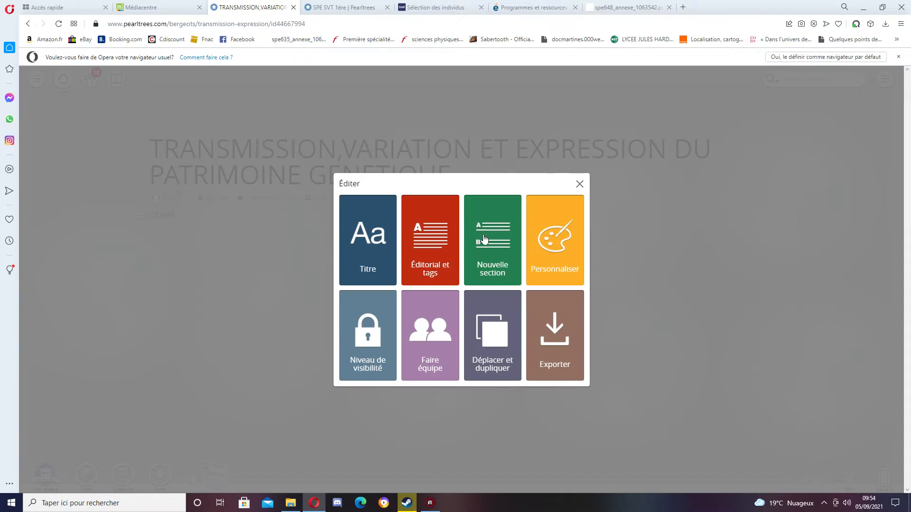
click(489, 236)
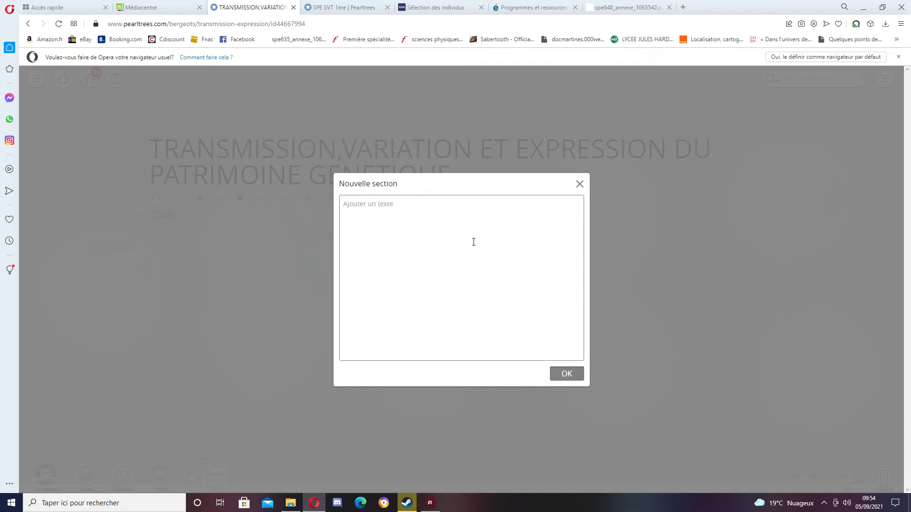
text(ACTIVITES)
click(567, 374)
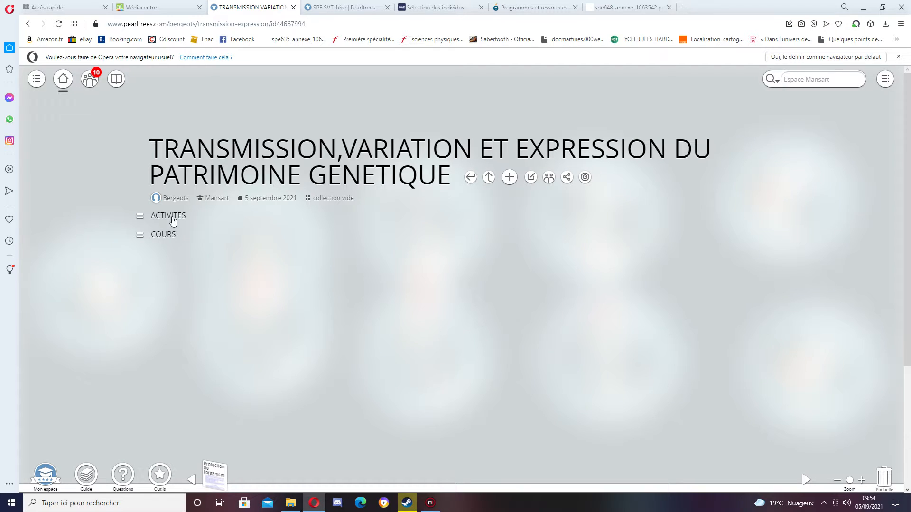
drag(174, 220, 142, 254)
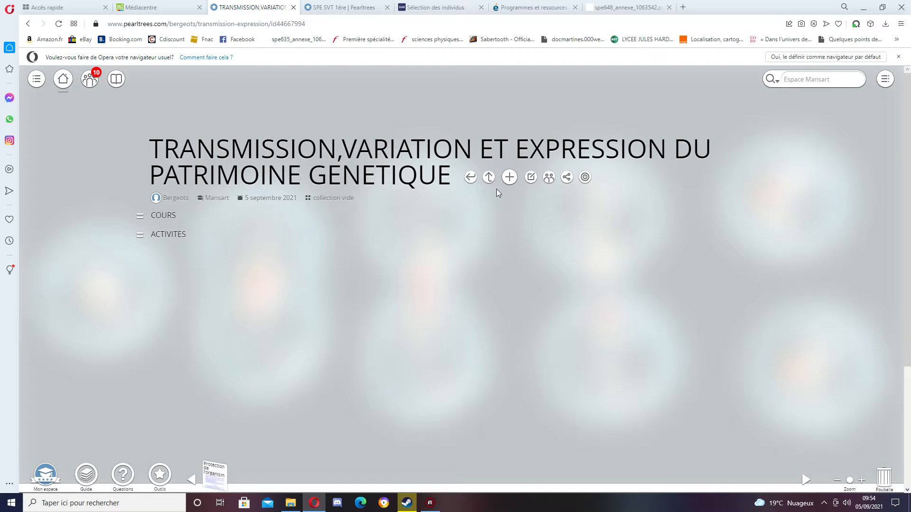
- Add a section named DS and move it below the ACTIVITES section
click(531, 178)
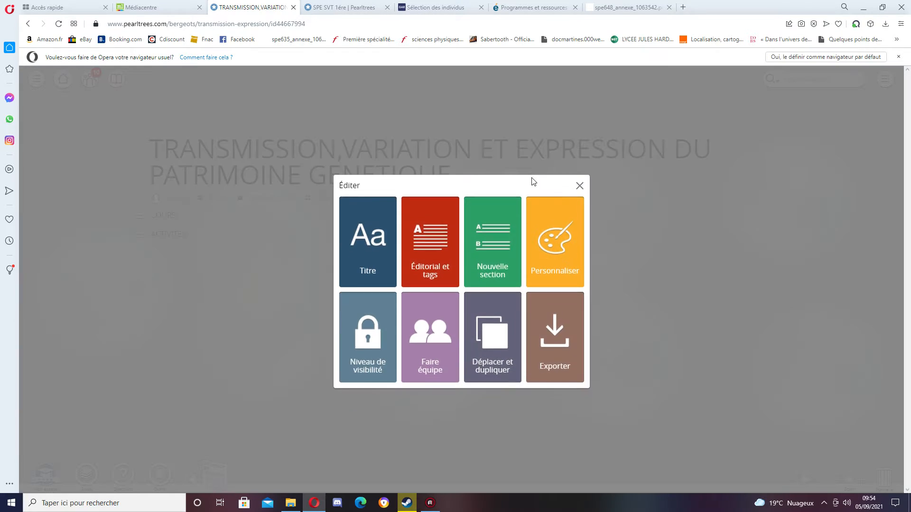
click(493, 242)
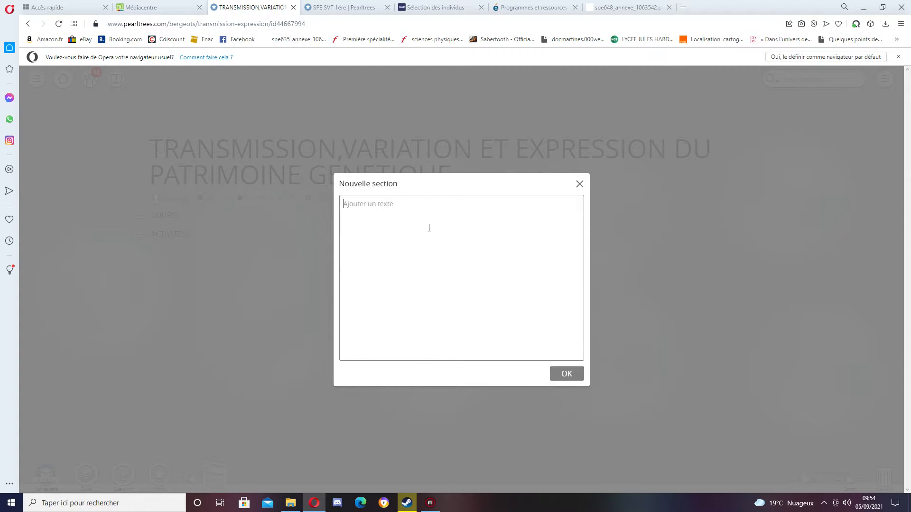
text(DS)
click(565, 374)
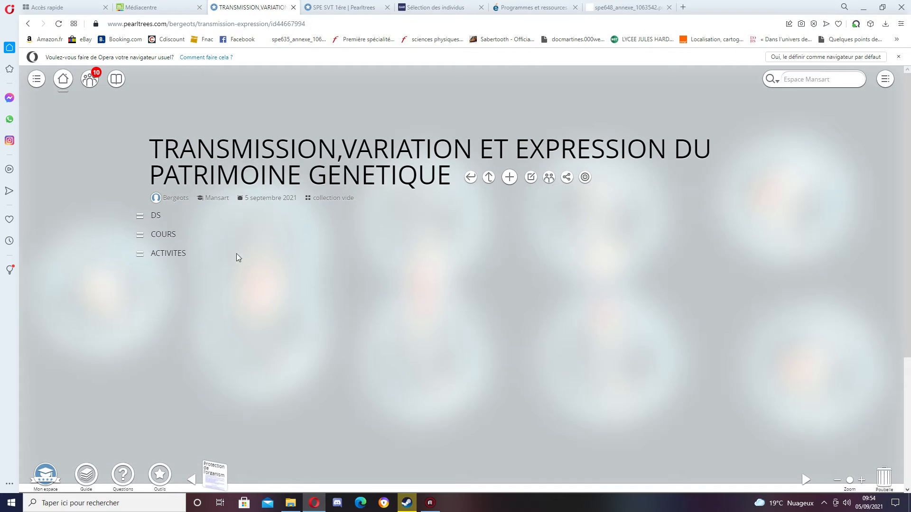
drag(157, 219, 179, 285)
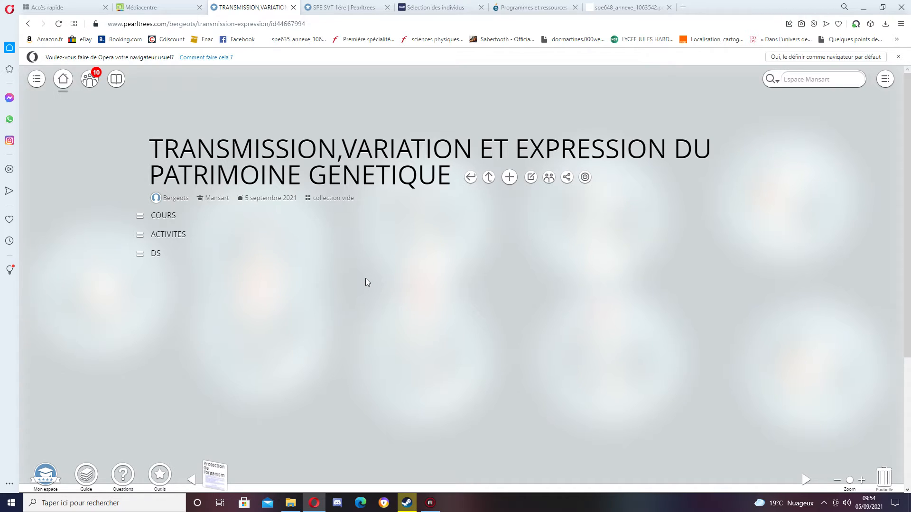
- Switch to File Explorer and open the ENS_SPE_T1_genet folder inside COURS_nouv prog > 1_SPE
click(290, 503)
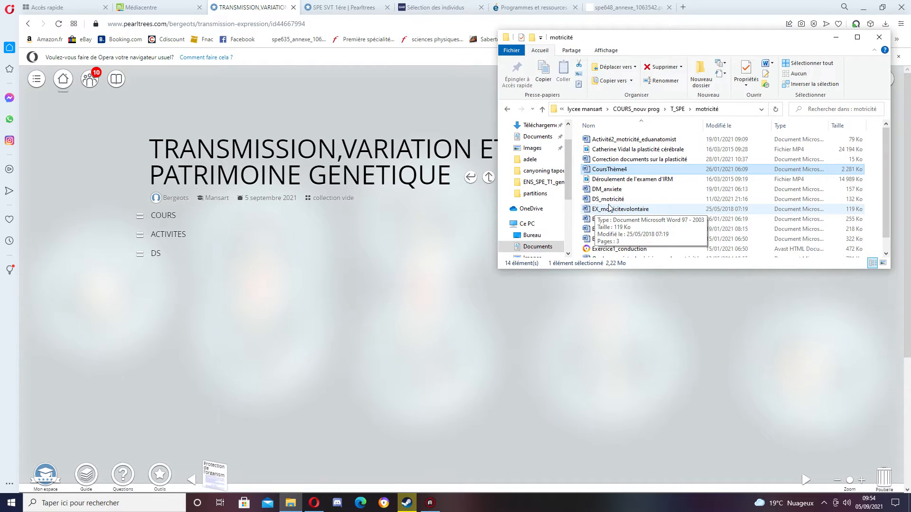
scroll(651, 188, down, 1)
scroll(651, 188, up, 1)
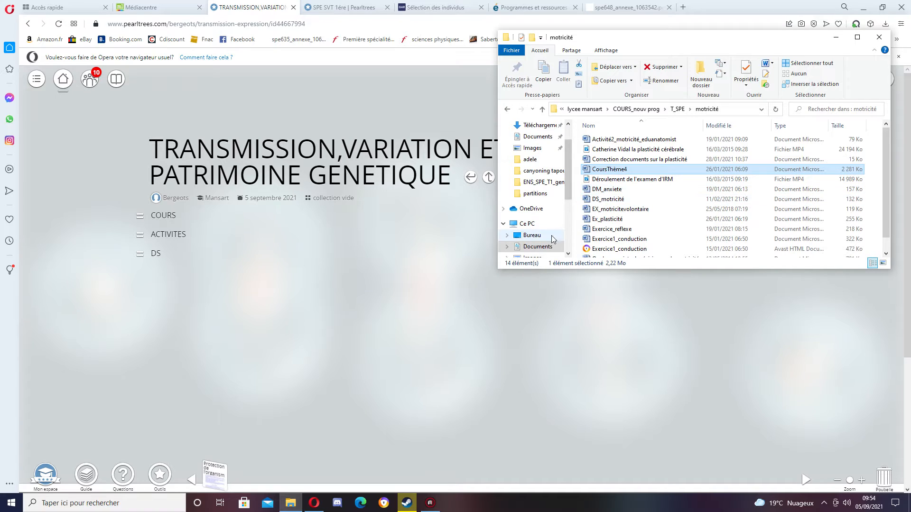
click(634, 112)
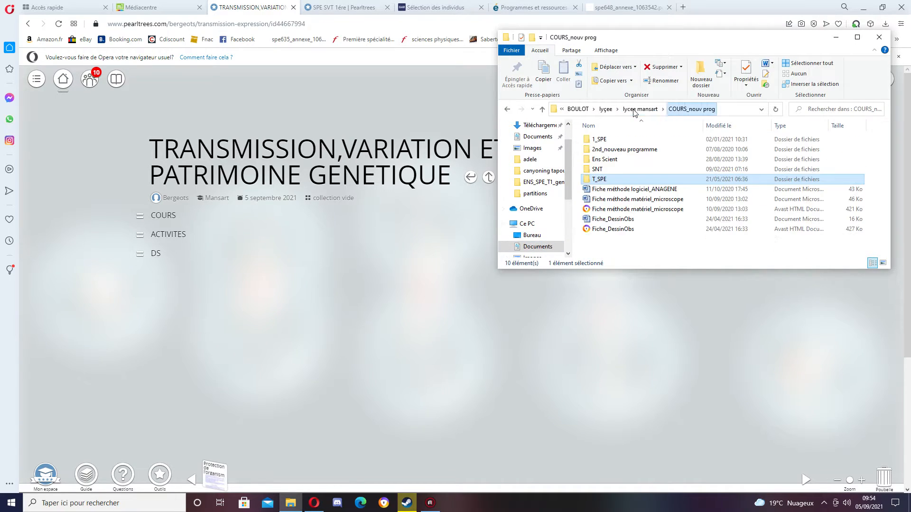
double_click(601, 139)
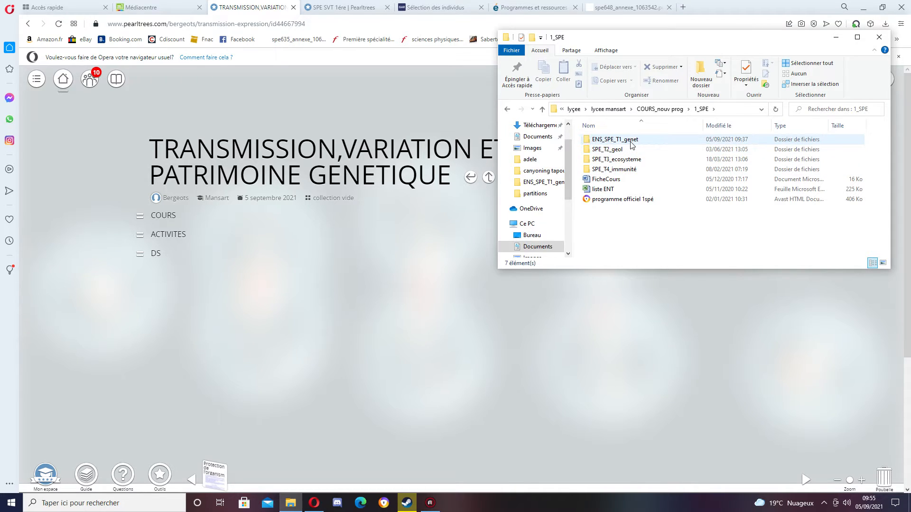
double_click(632, 141)
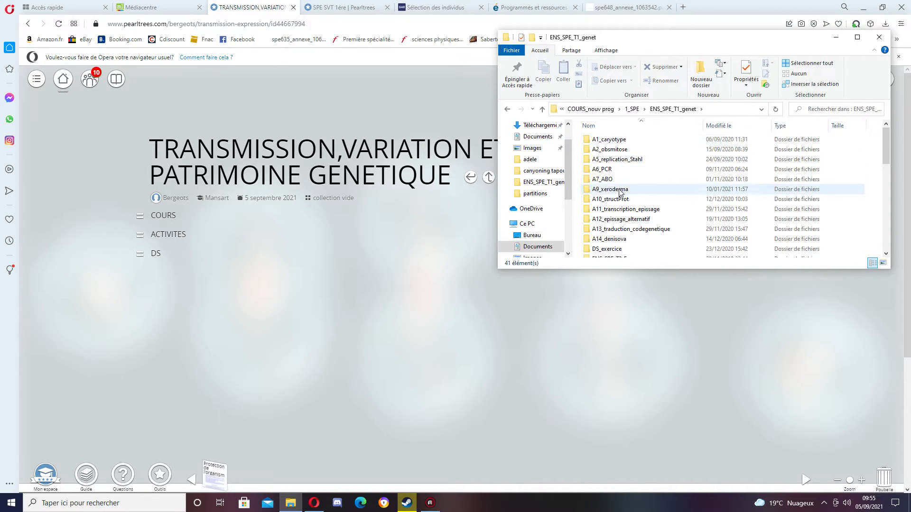
- Add the file Chapitre1_Mitoses_meioses from the ENS_SPE_T1_genet folder to the genetics collection
scroll(619, 188, down, 4)
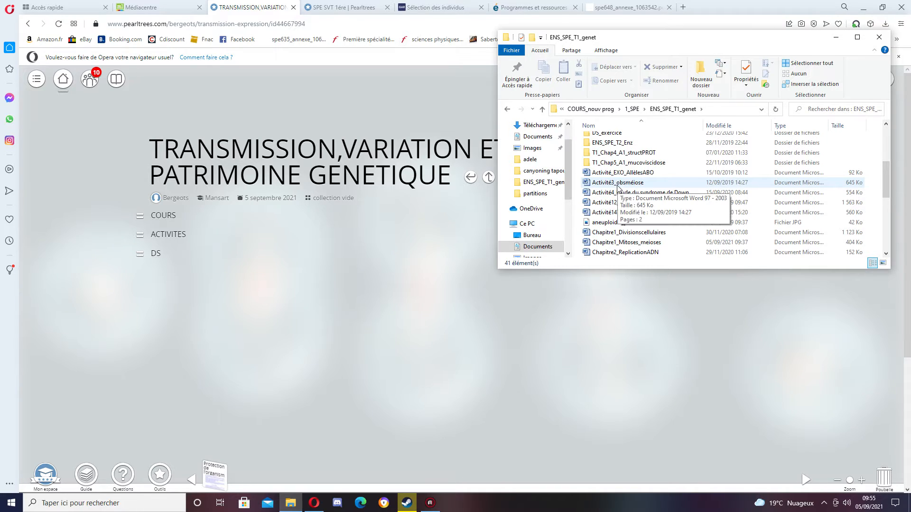
scroll(616, 192, down, 1)
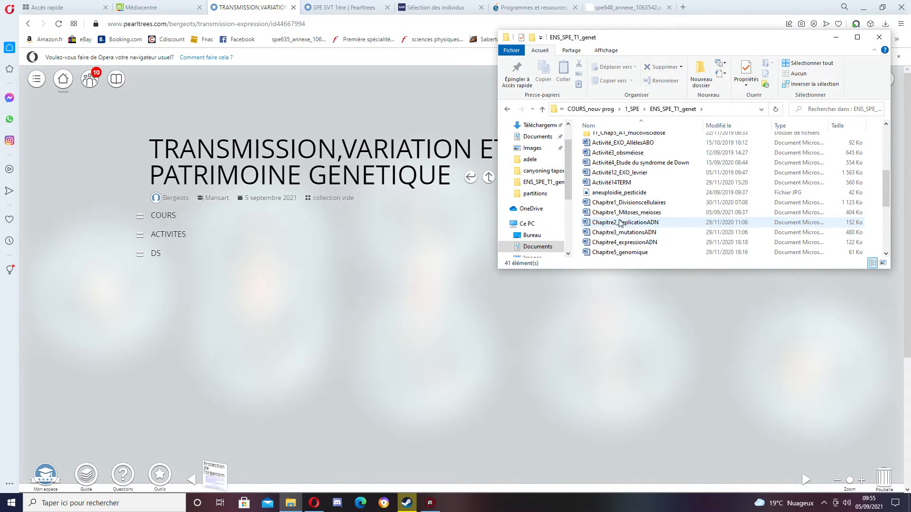
click(621, 214)
drag(621, 215, 308, 319)
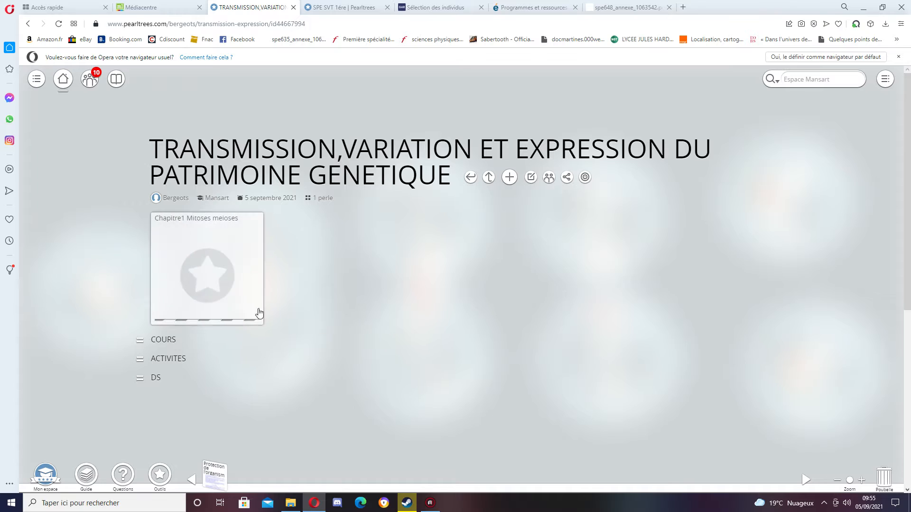
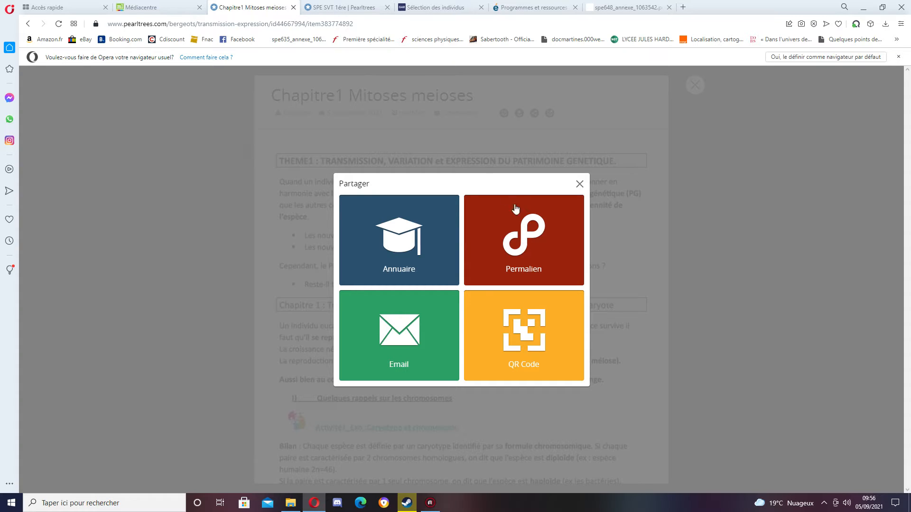
- Close the sharing options and the Chapitre1 Mitoses meioses document, and view the collection from Partie BIOLOGIE before reopening it
click(580, 184)
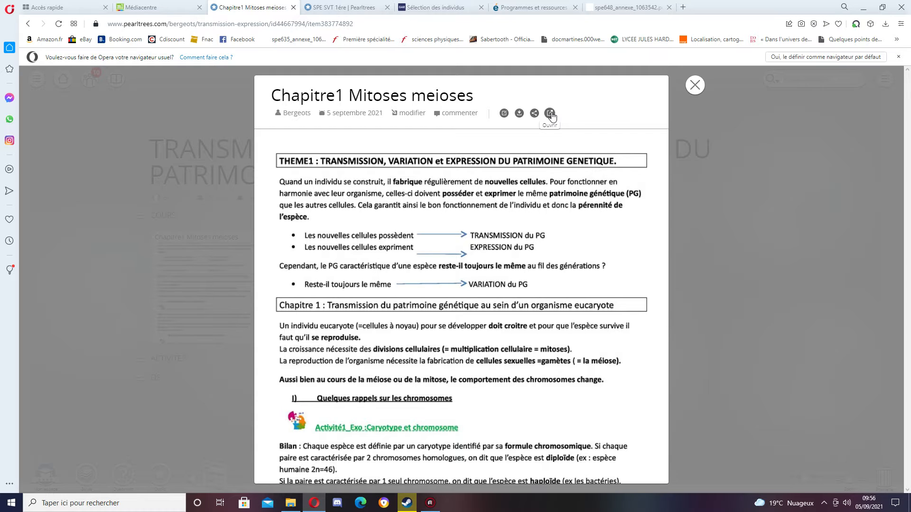
click(701, 89)
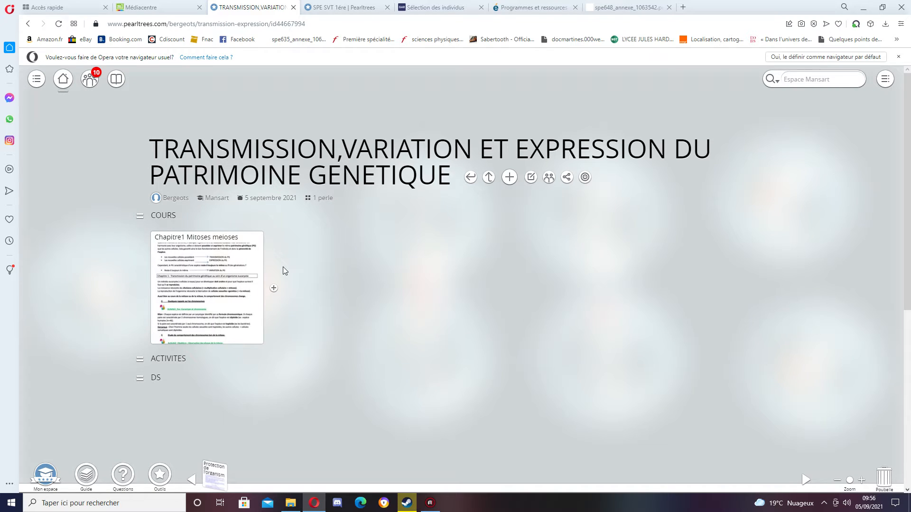
click(489, 178)
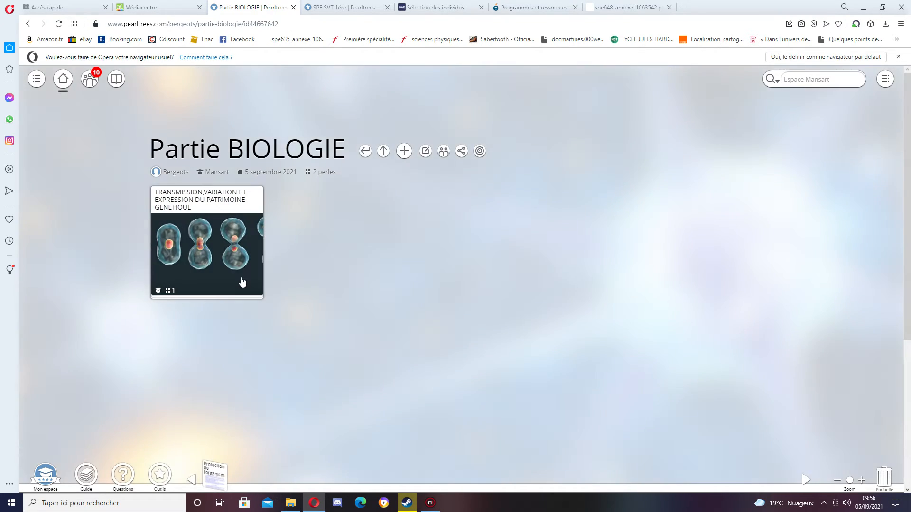
click(201, 256)
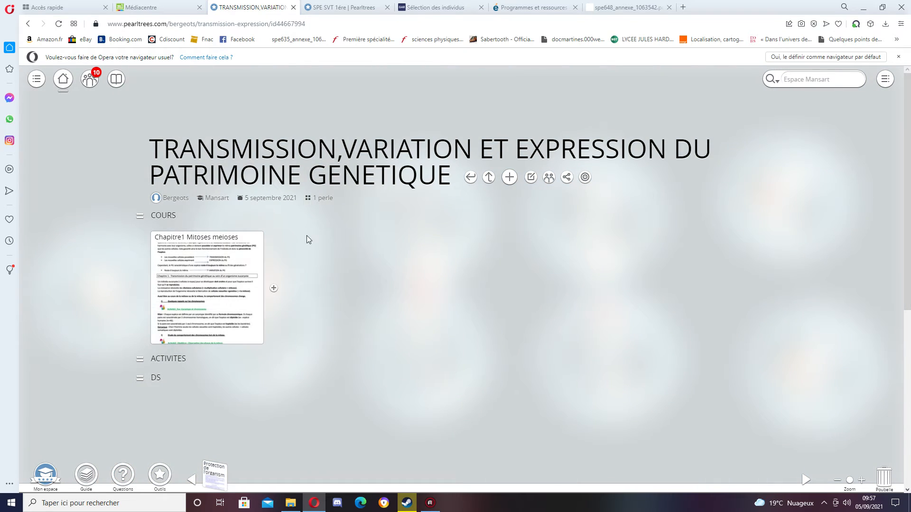
- Set the genetics collection's visibility to Privé, check its tile in Partie BIOLOGIE and reopen it
click(207, 200)
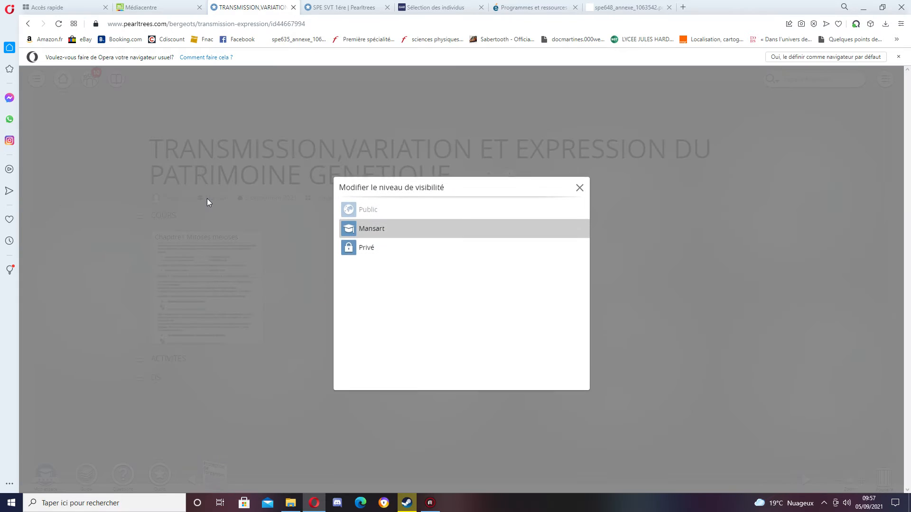
click(367, 247)
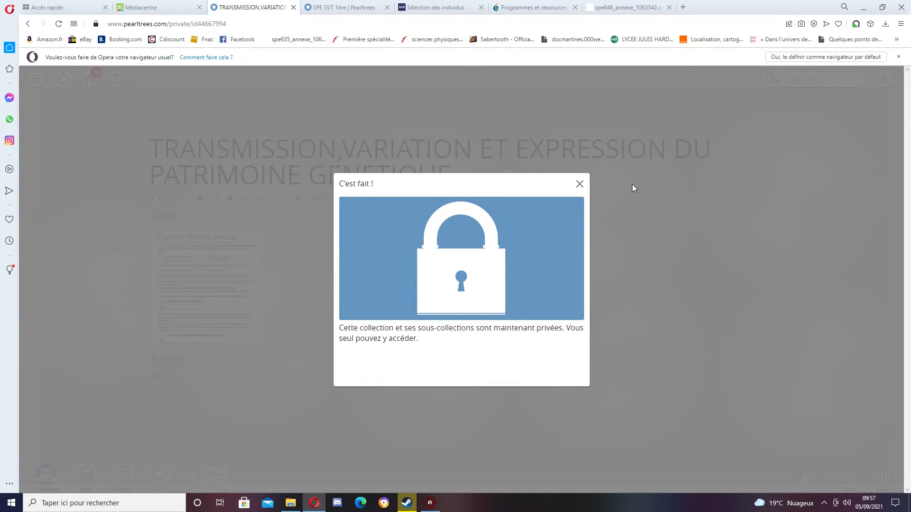
click(580, 184)
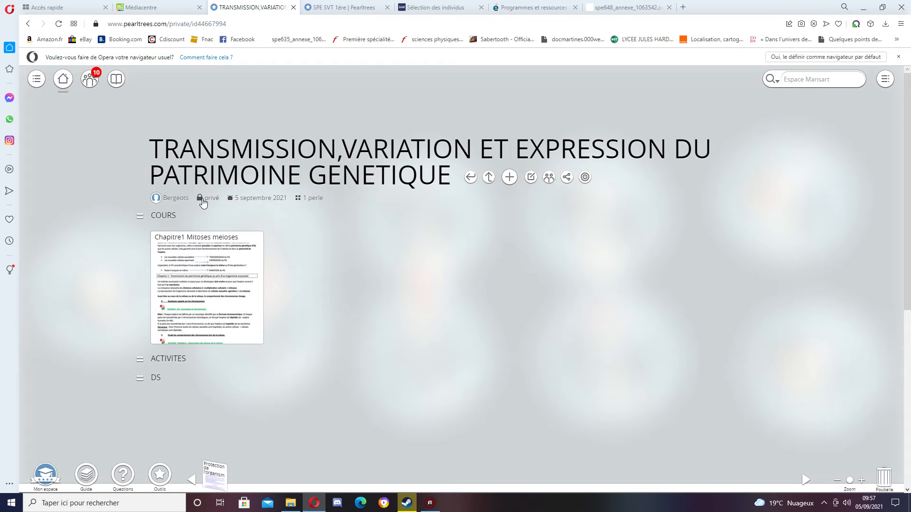
click(487, 178)
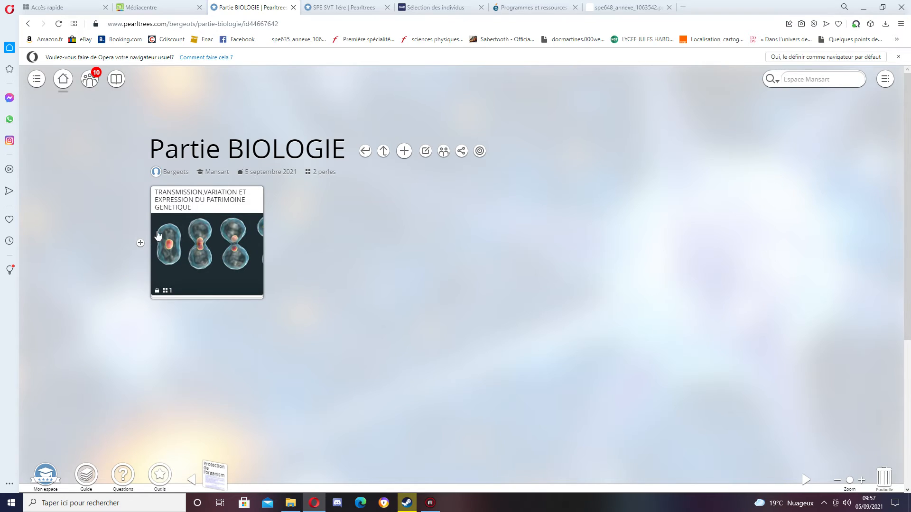
click(171, 294)
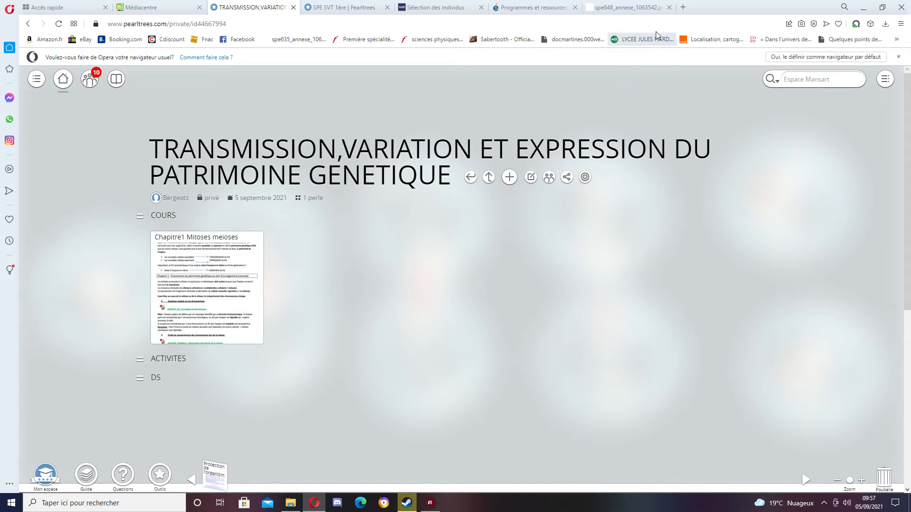
- Open YouTube in a new browser tab and play the Deep Focus nature relaxation video muted, skipping the ads
click(683, 7)
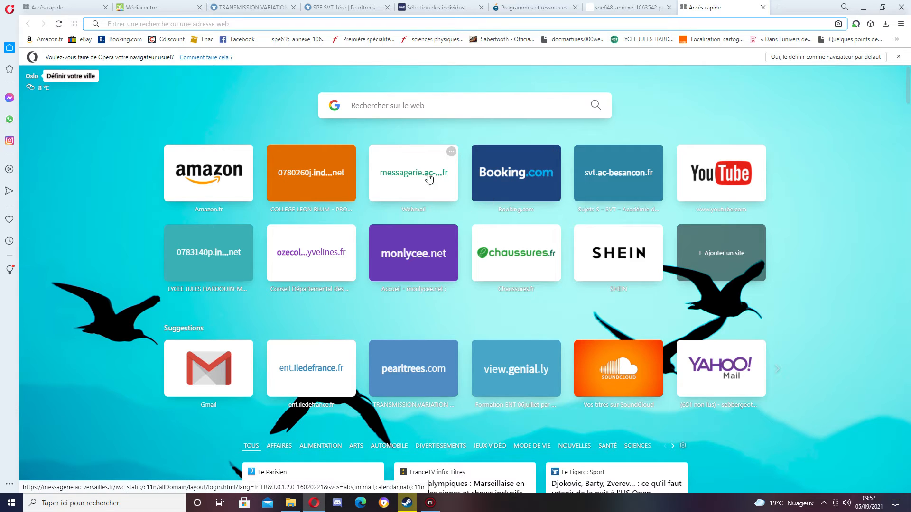
click(721, 173)
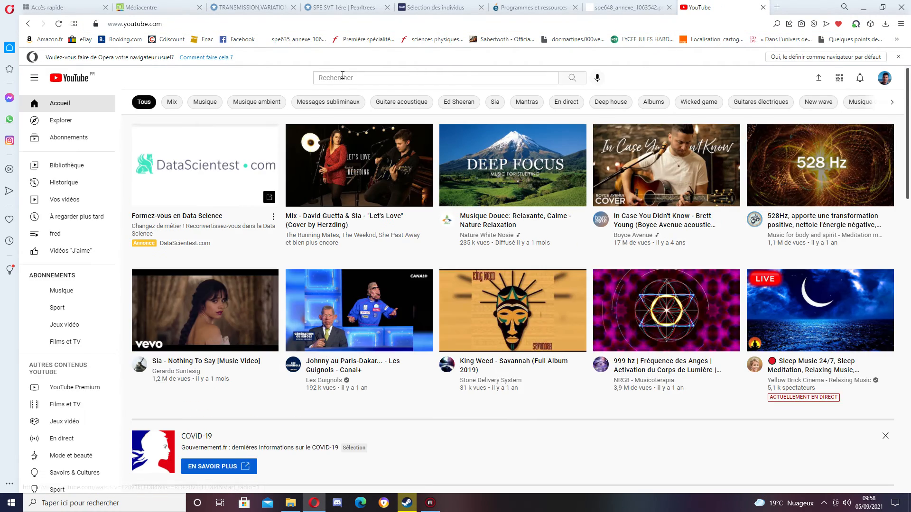
click(491, 175)
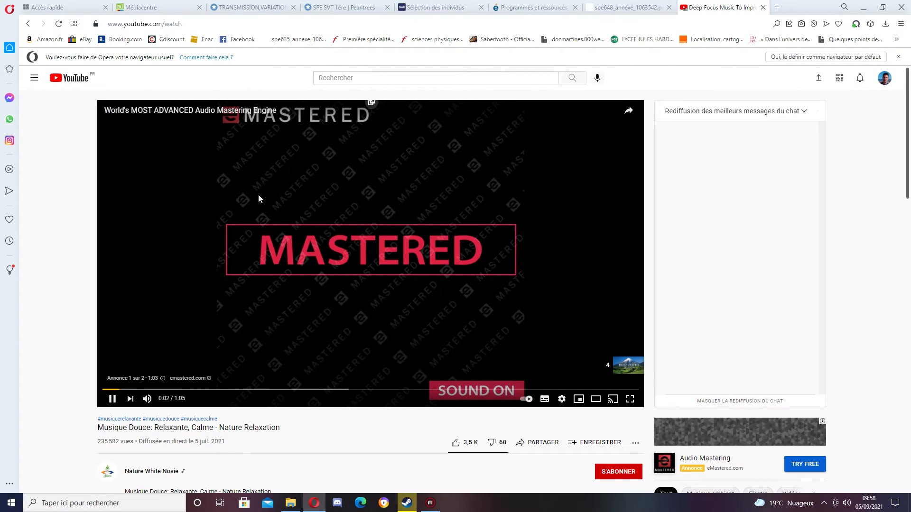
click(111, 401)
click(112, 399)
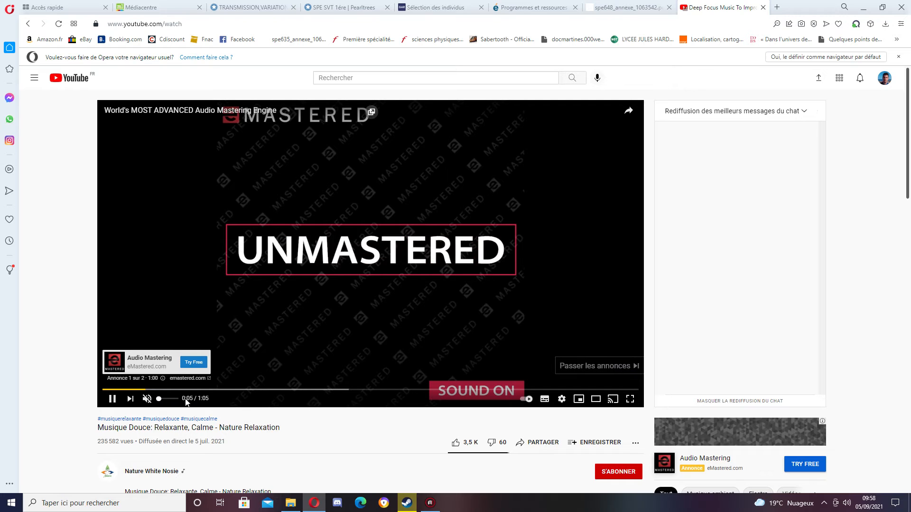
click(558, 362)
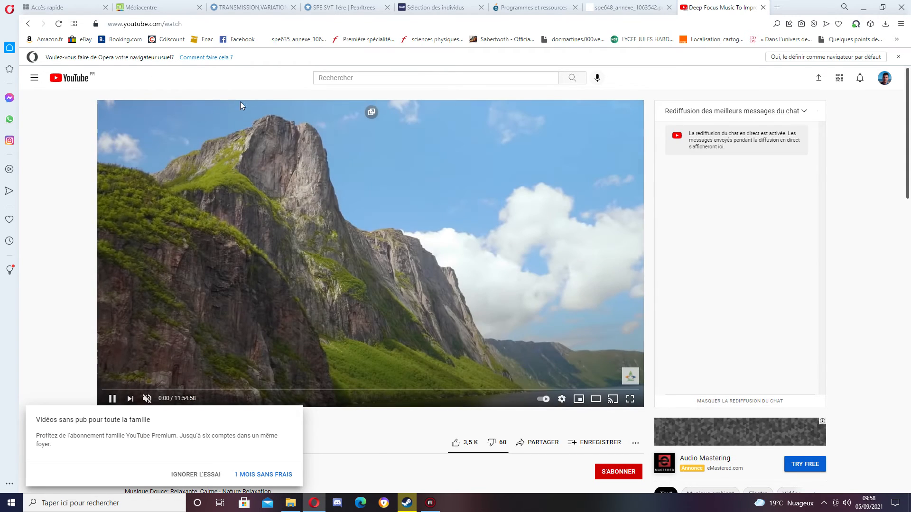
- Copy the web address of the Deep Focus YouTube video
click(147, 23)
key(ctrl+c)
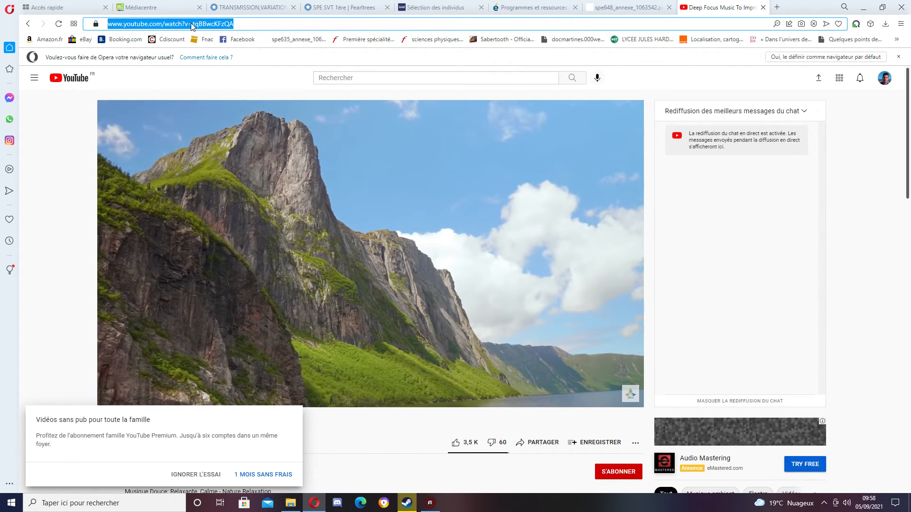
right_click(191, 22)
click(212, 61)
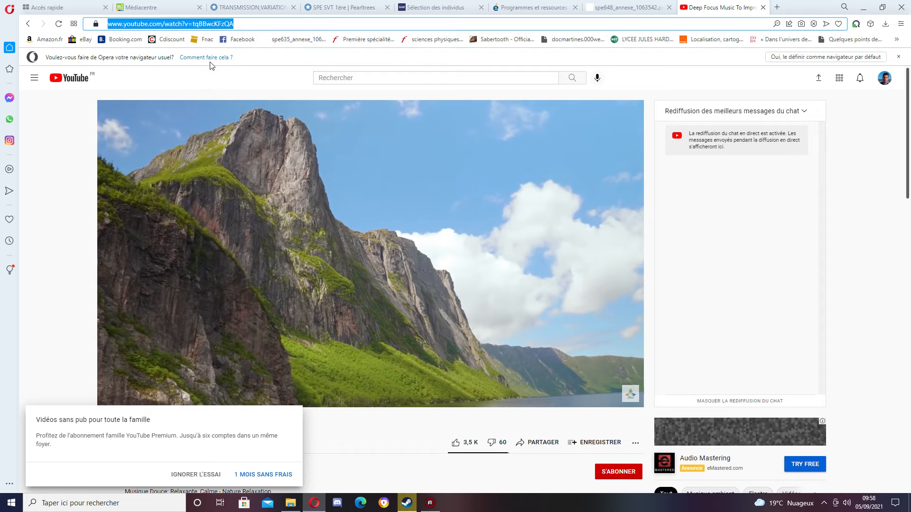
- Open Partie BIOLOGIE from the SPE SVT 1ére page and add the copied YouTube address as a new image item
click(335, 7)
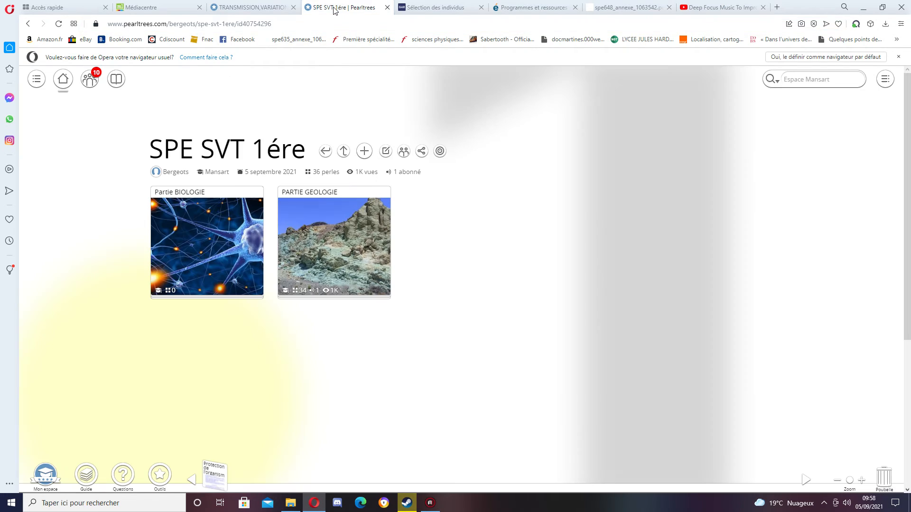
click(196, 255)
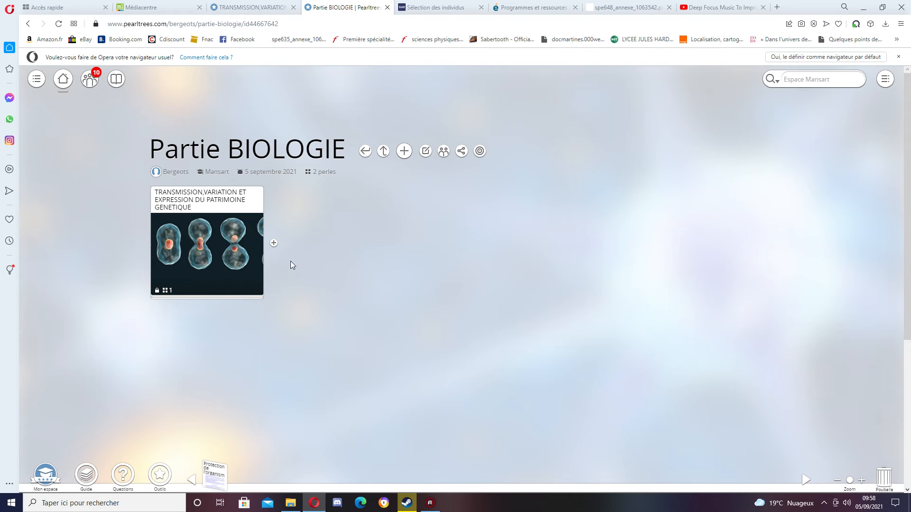
click(403, 151)
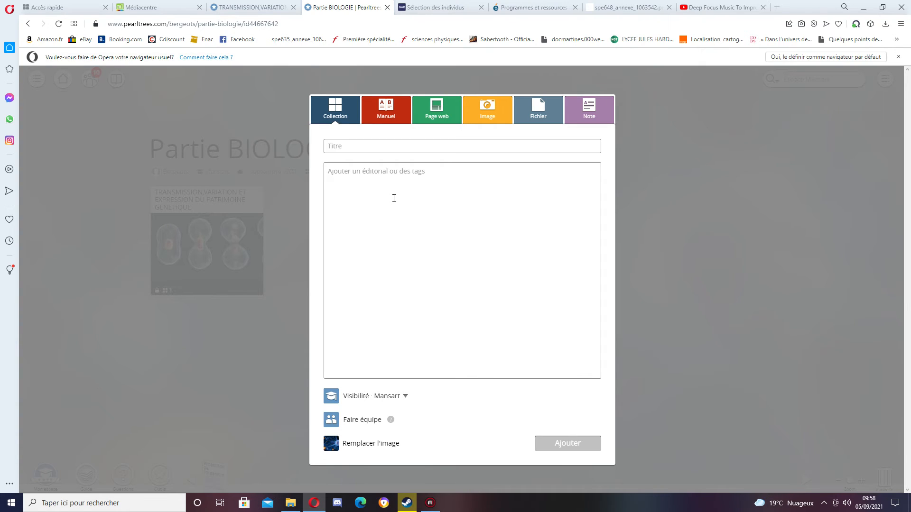
click(491, 117)
click(400, 148)
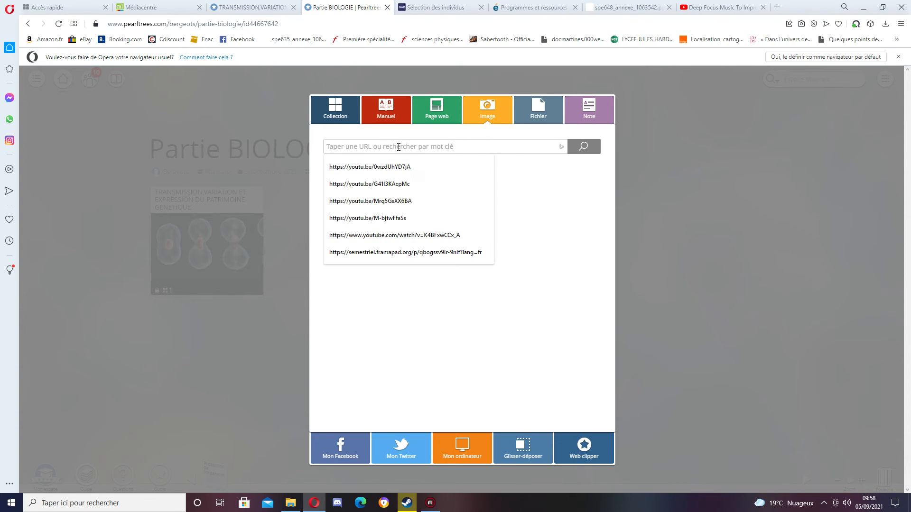
right_click(399, 148)
click(422, 224)
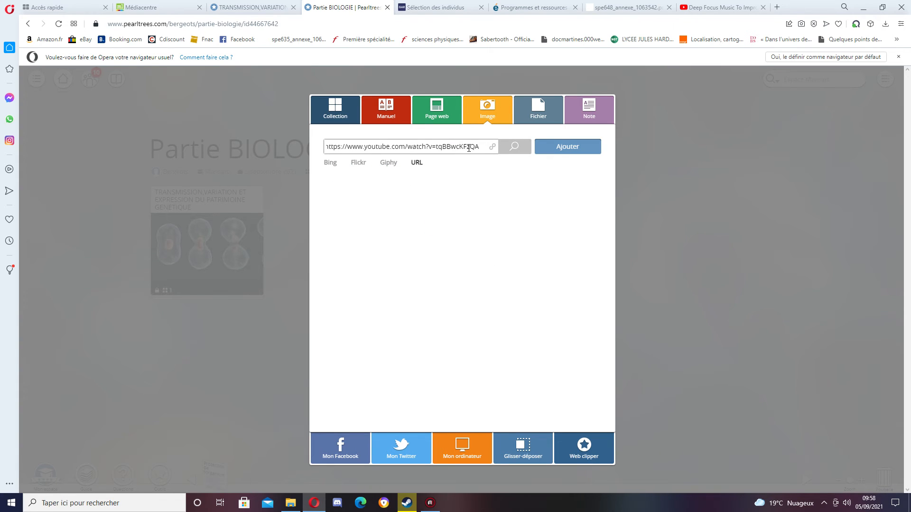
click(573, 146)
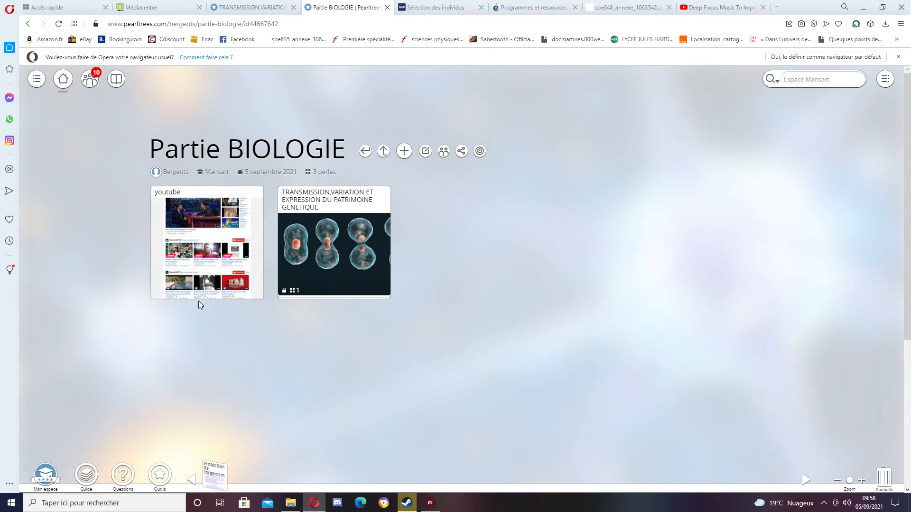
- Open the added YouTube item, rename it montagnes and close it
click(201, 246)
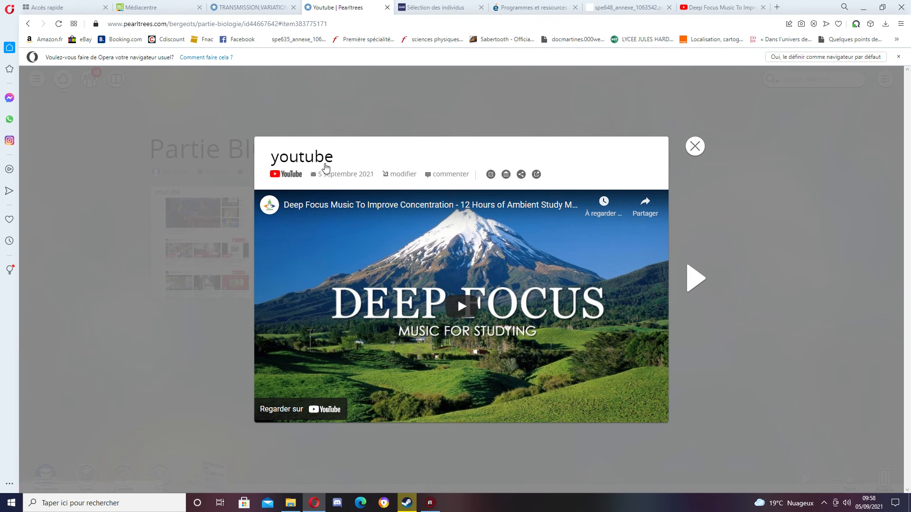
click(319, 160)
drag(372, 210, 340, 213)
text(mo)
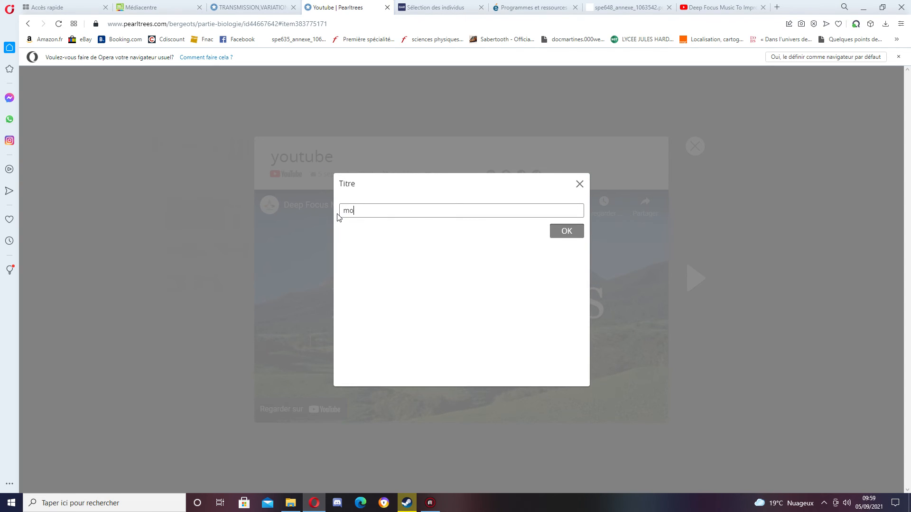
text(ntagnes)
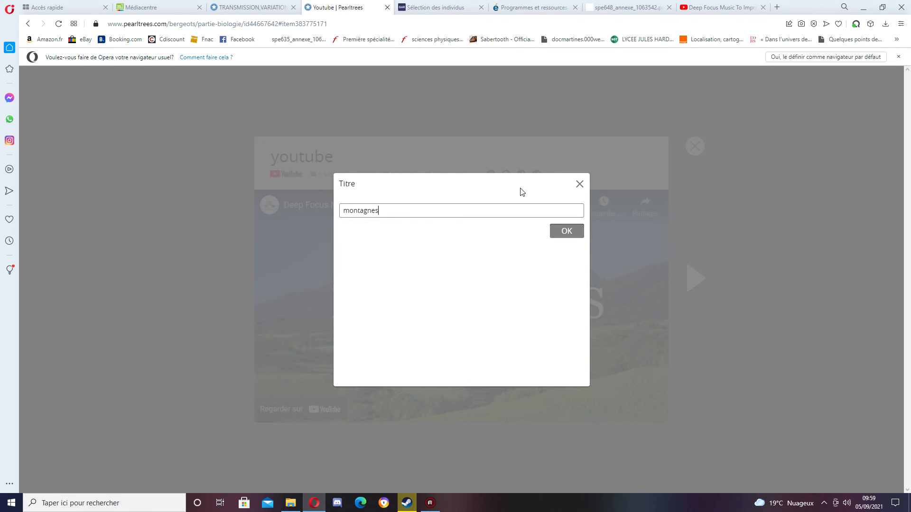
click(564, 233)
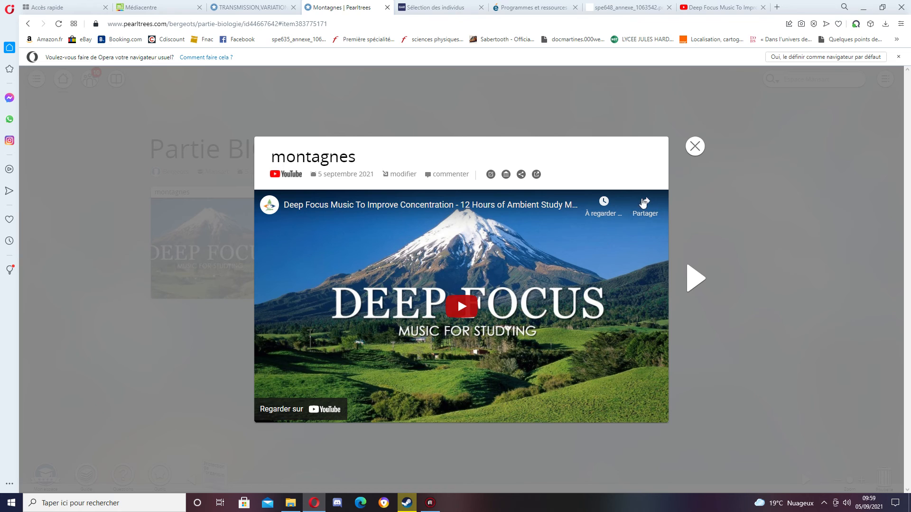
click(694, 145)
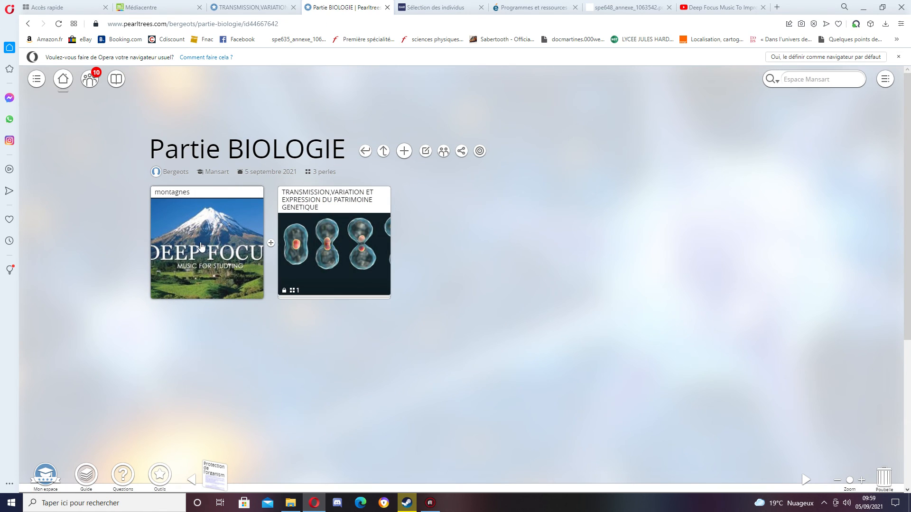
- Move the montagnes item from Partie BIOLOGIE to the trash and check the options for recovering deleted items
drag(199, 237, 885, 477)
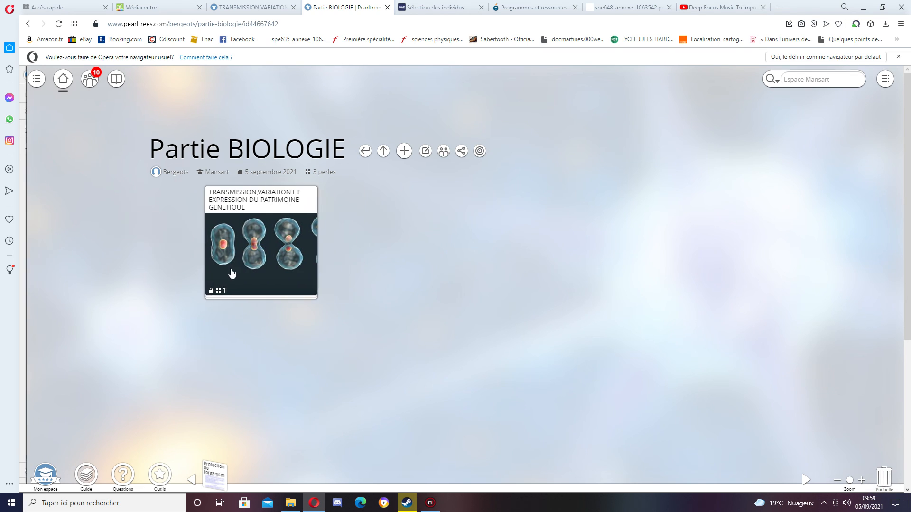
click(884, 482)
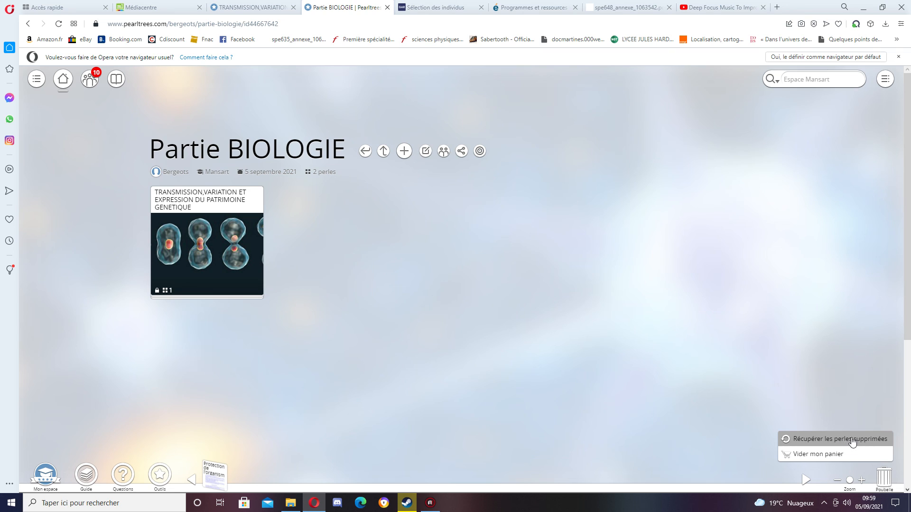
click(337, 314)
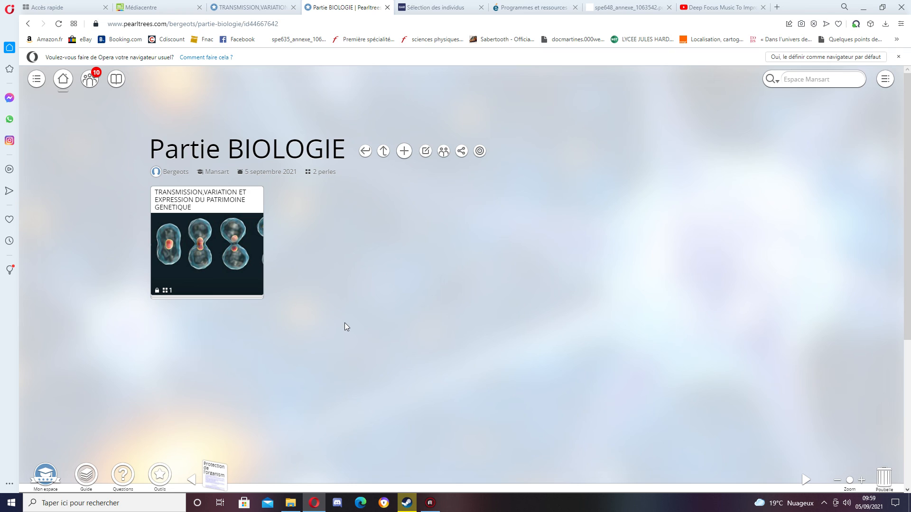